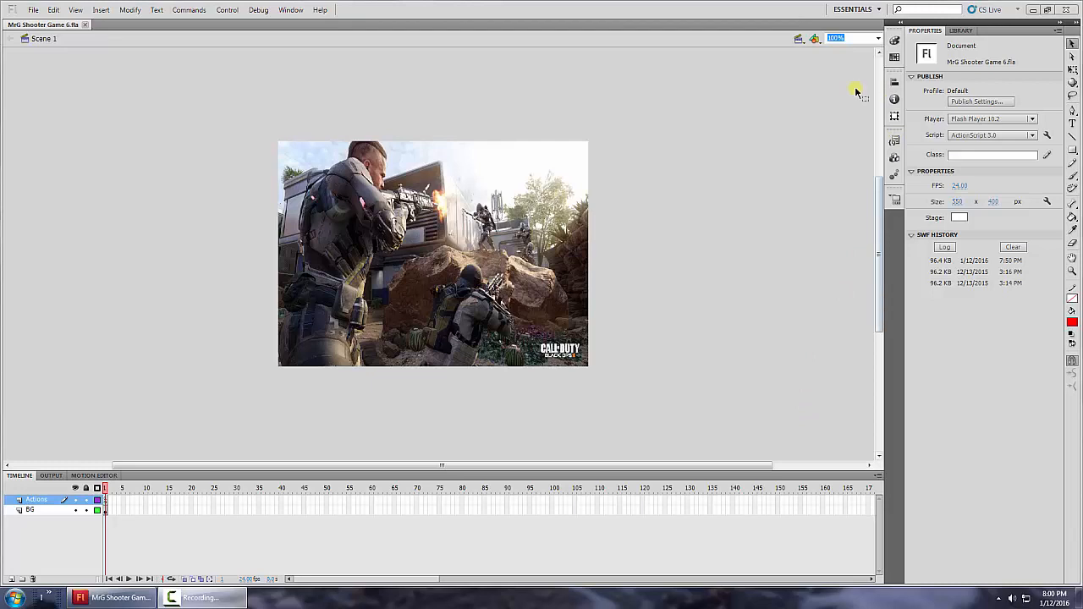
click(959, 30)
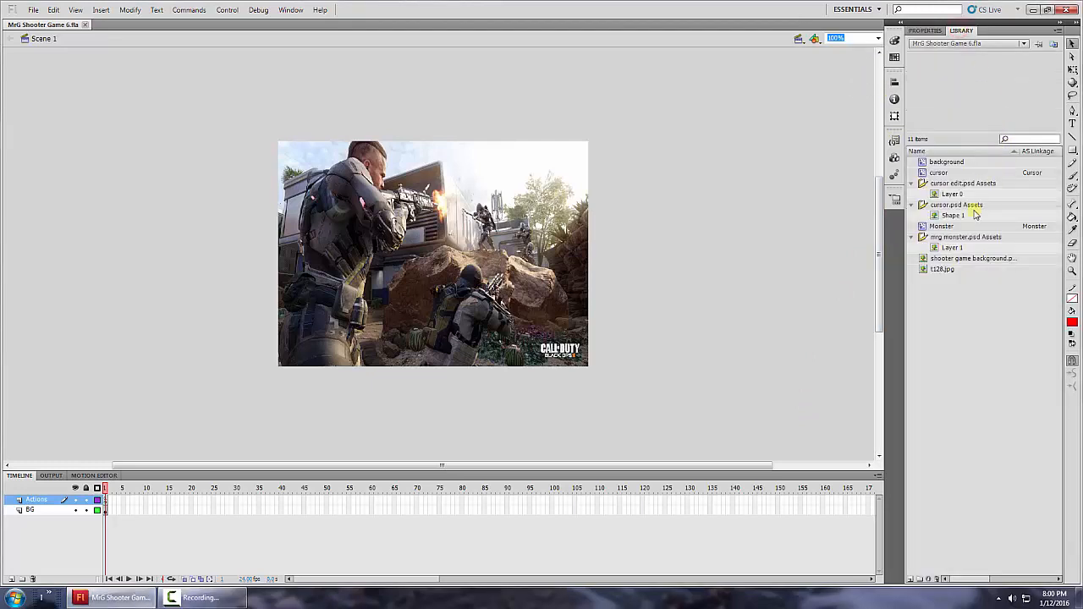
click(944, 269)
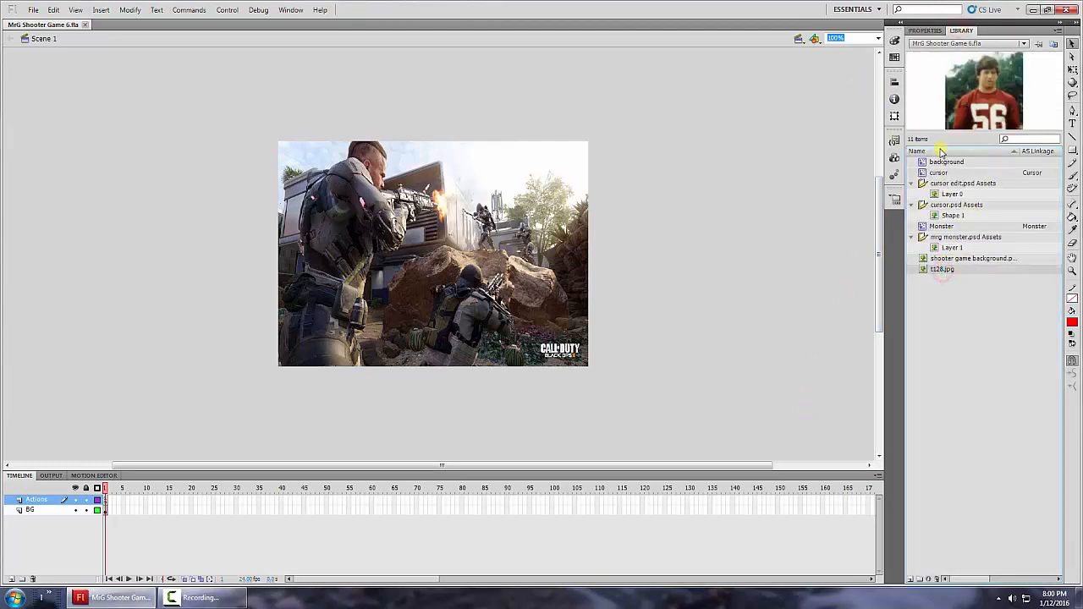
click(938, 173)
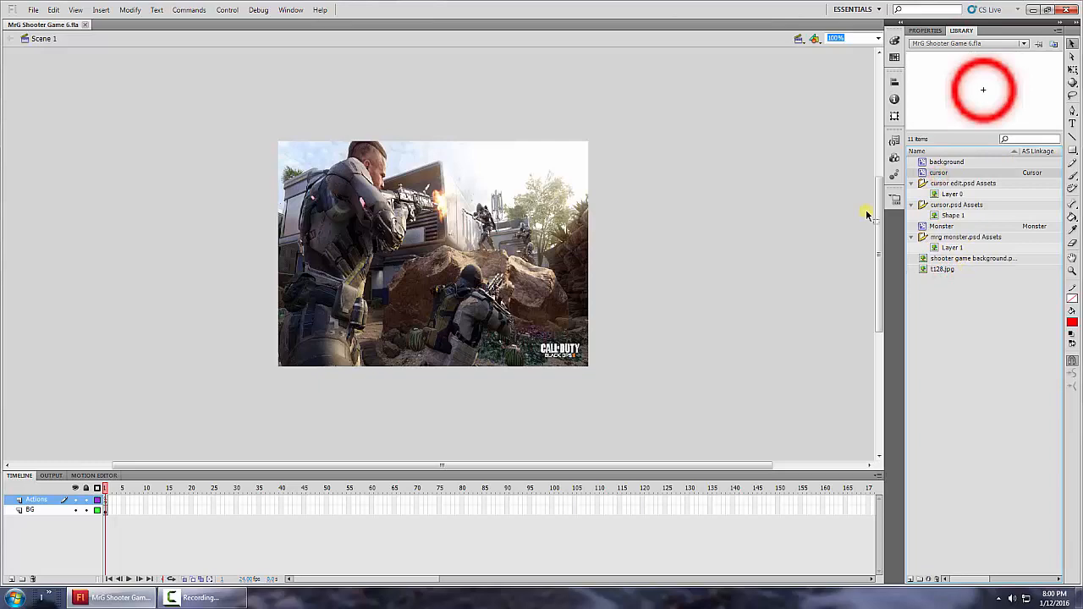
Step: Create a new movie clip symbol named mcEnergy in the library root
click(100, 10)
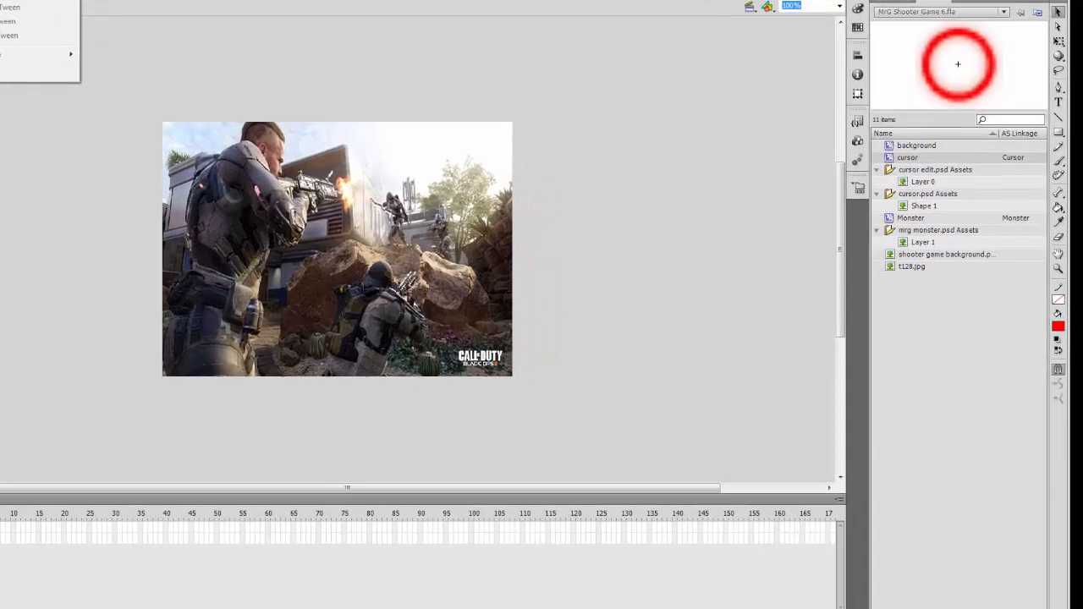
click(123, 22)
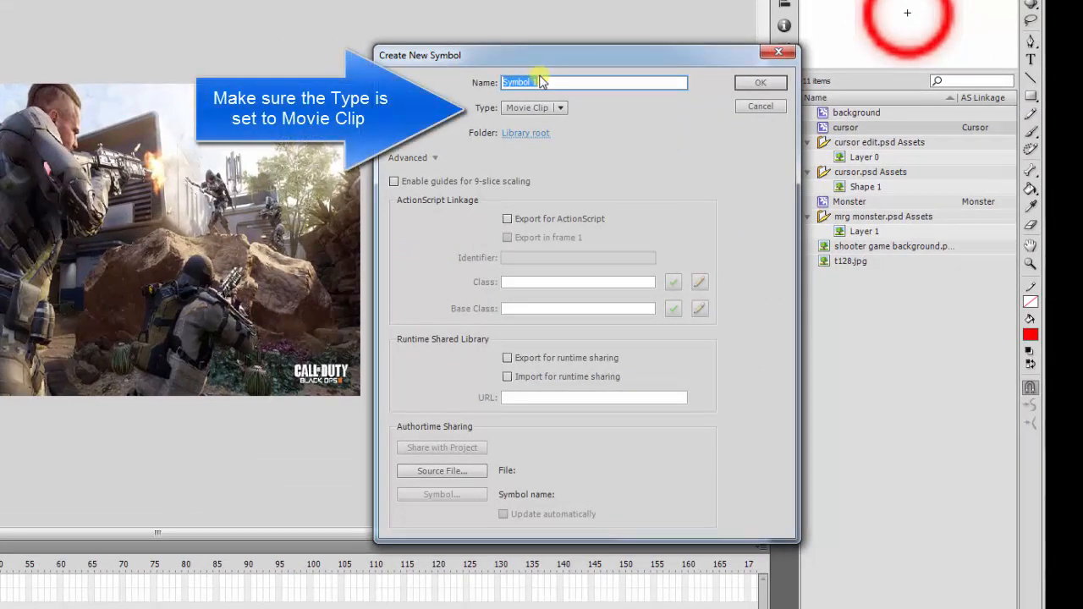
text(mcEnergy)
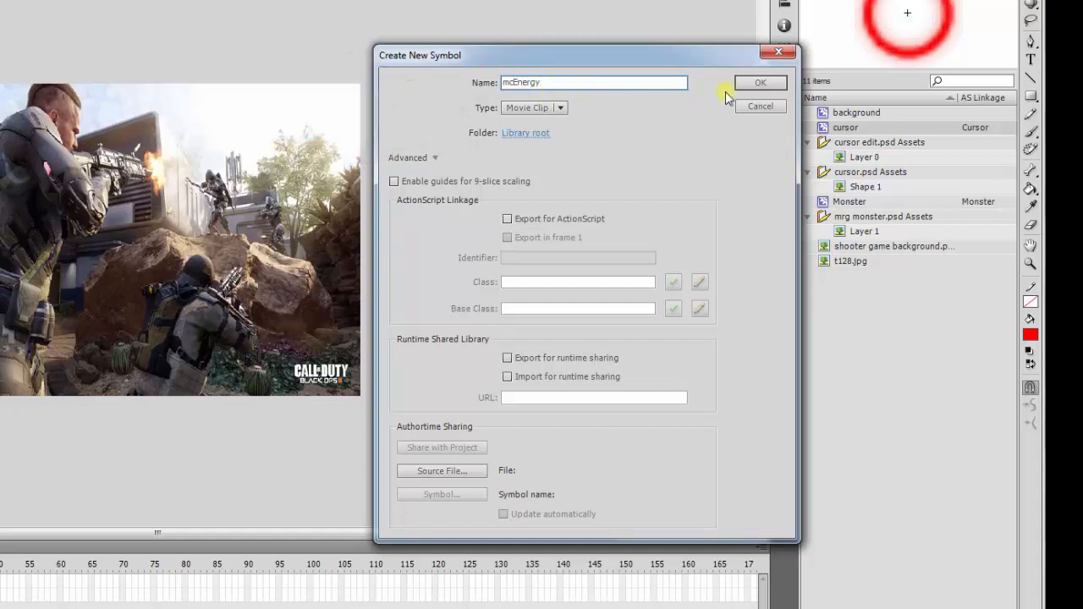
click(761, 84)
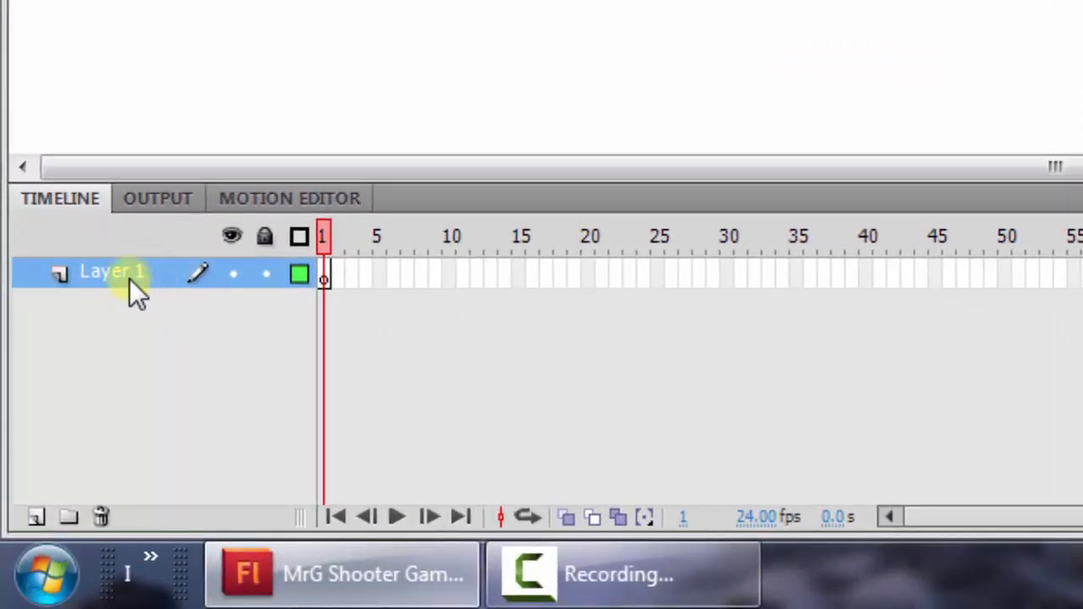
Step: Rename the first layer of the mcEnergy symbol as outline
double_click(129, 278)
text(ou)
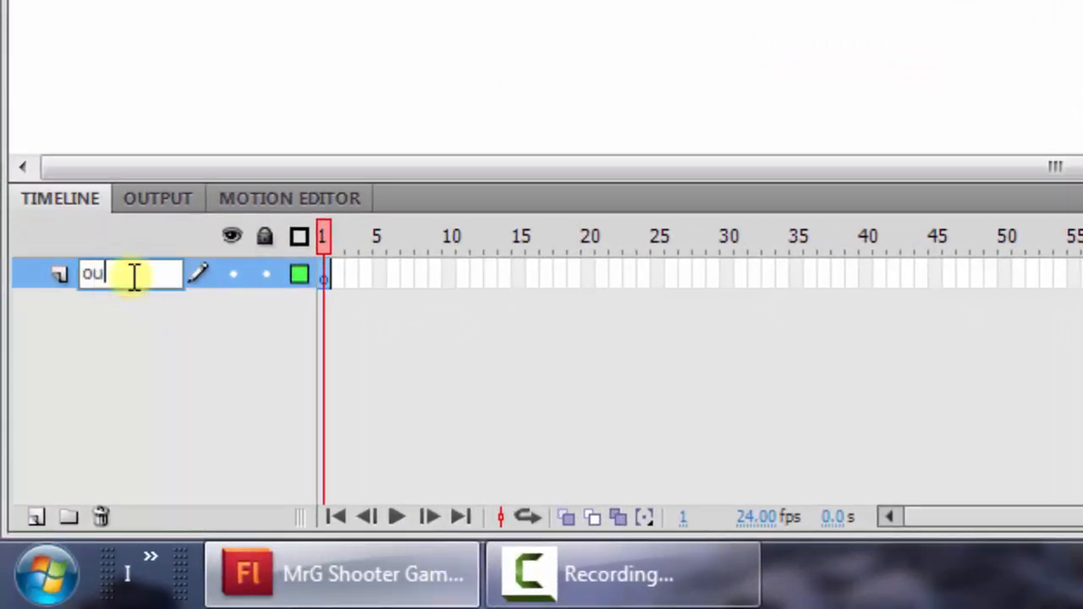
text(tline)
key(Return)
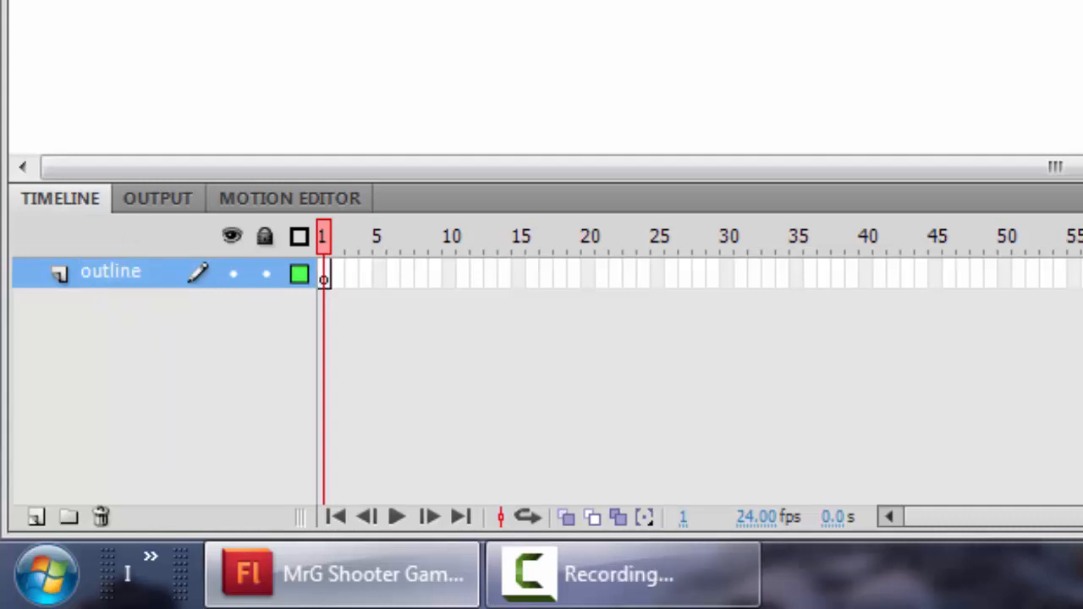
Step: Add a second layer beneath the outline layer and name it bar
click(35, 517)
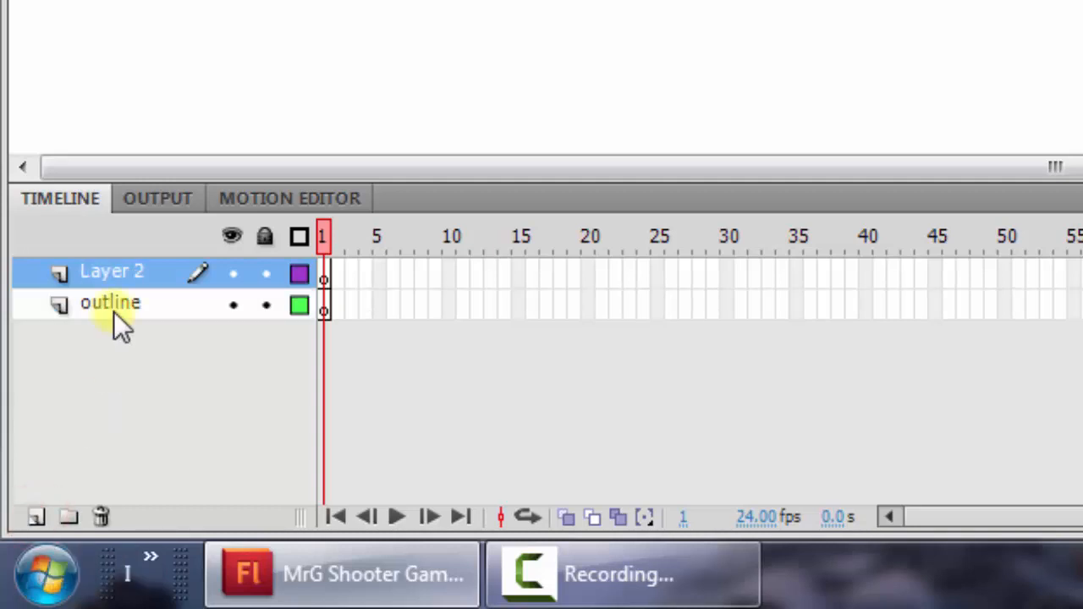
drag(117, 270, 116, 325)
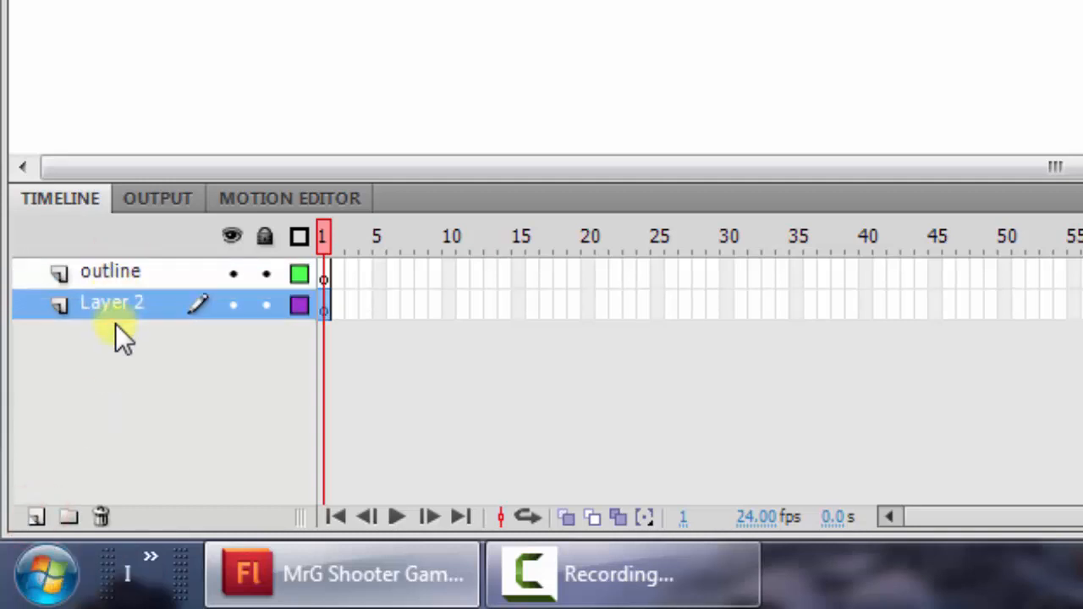
double_click(115, 306)
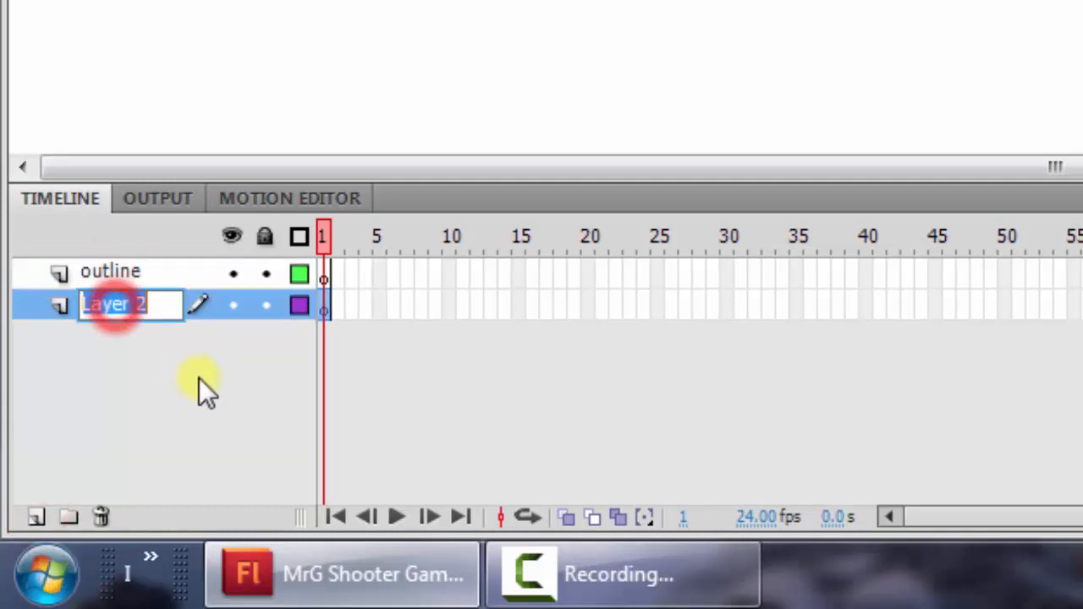
text(bar)
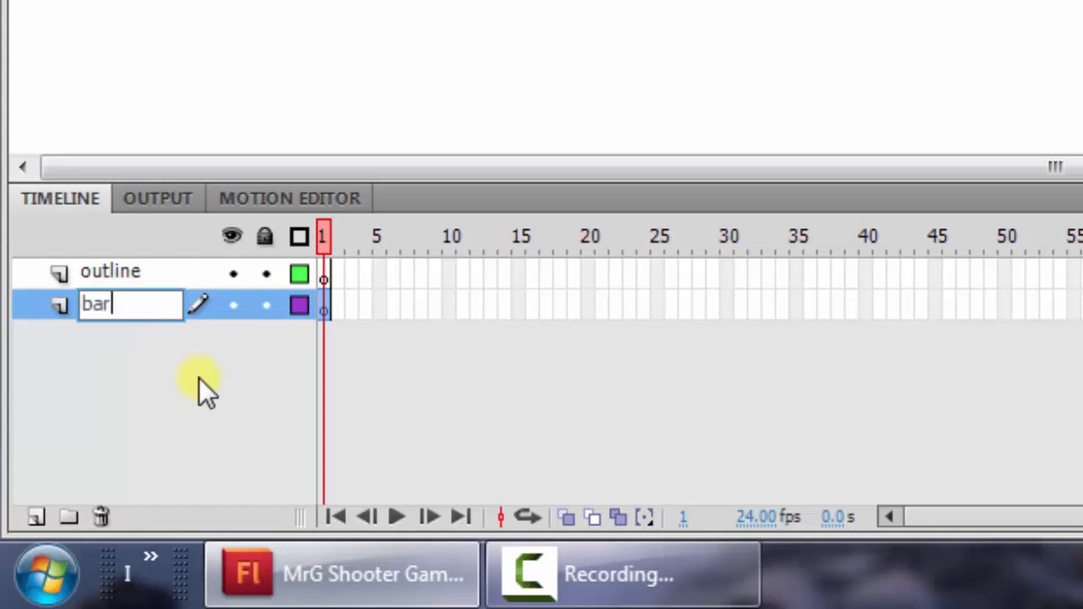
key(Return)
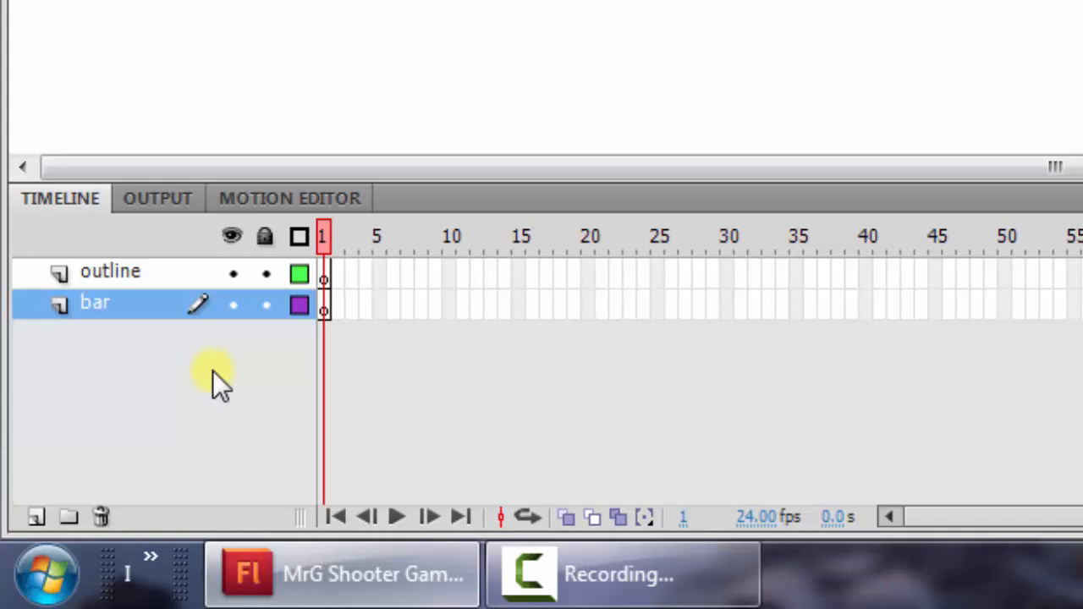
Step: On the outline layer, set up the Rectangle tool with no fill and a black stroke
click(366, 273)
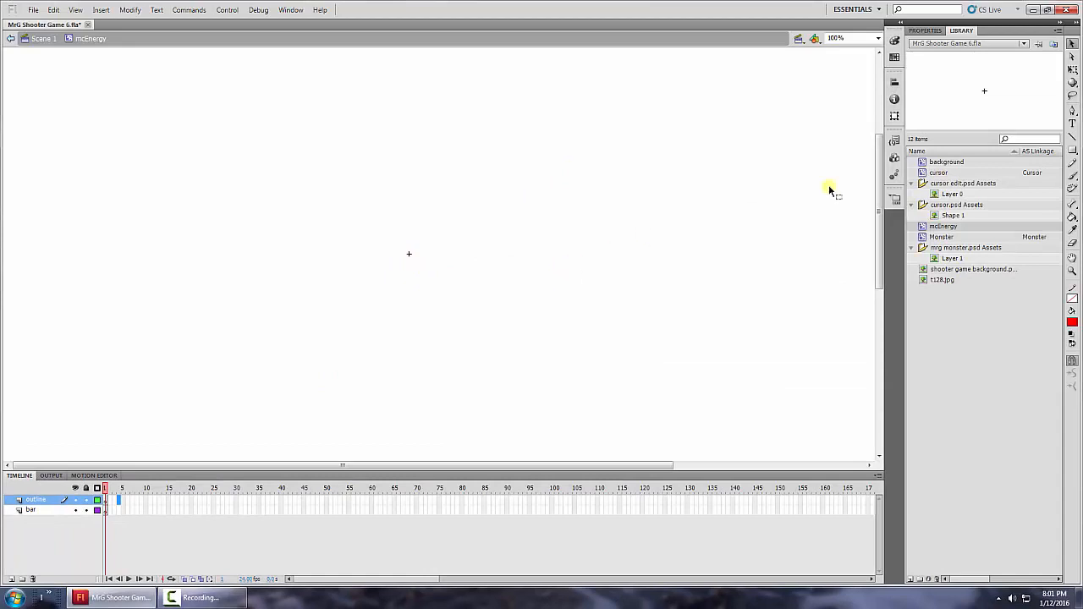
click(1072, 153)
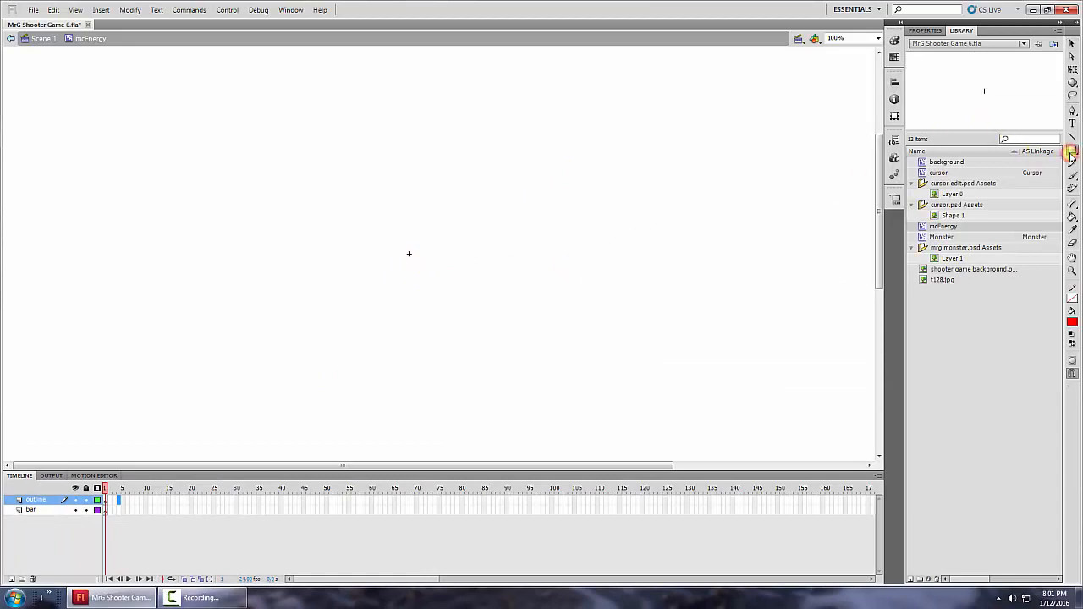
click(927, 31)
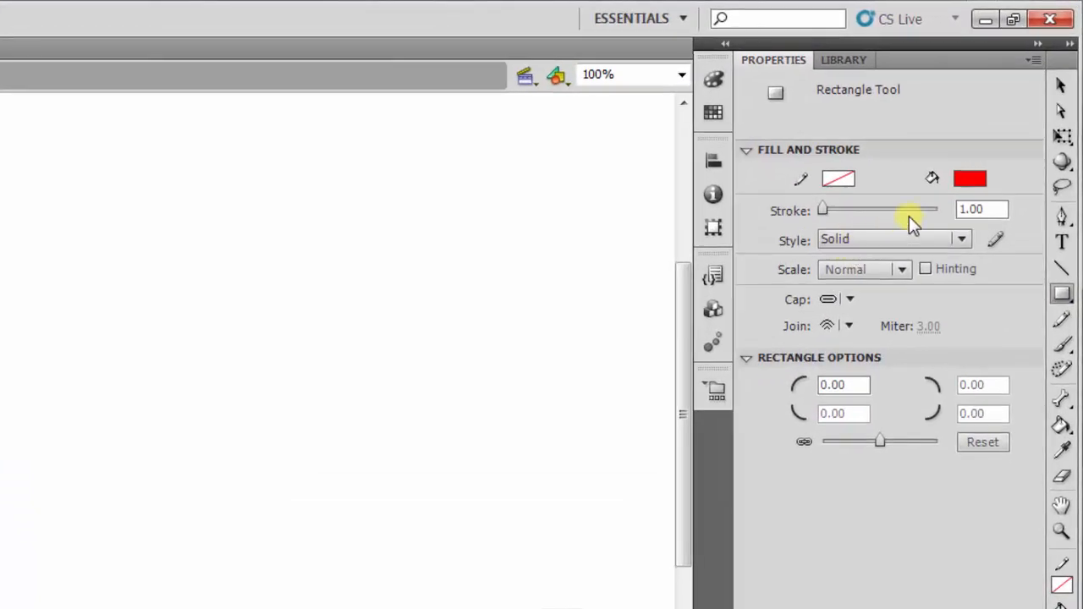
click(964, 180)
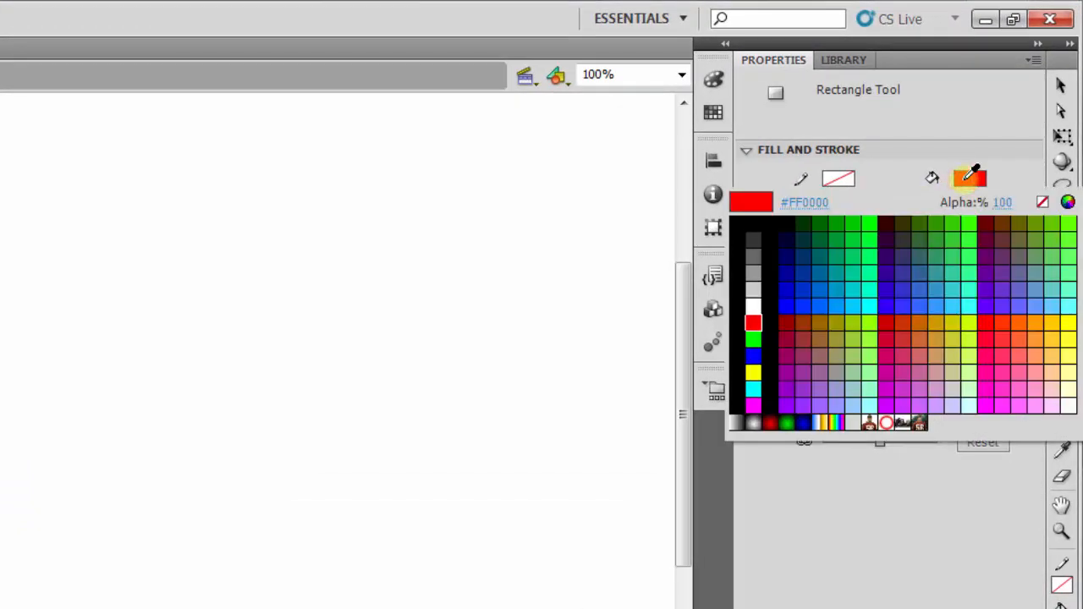
click(1042, 203)
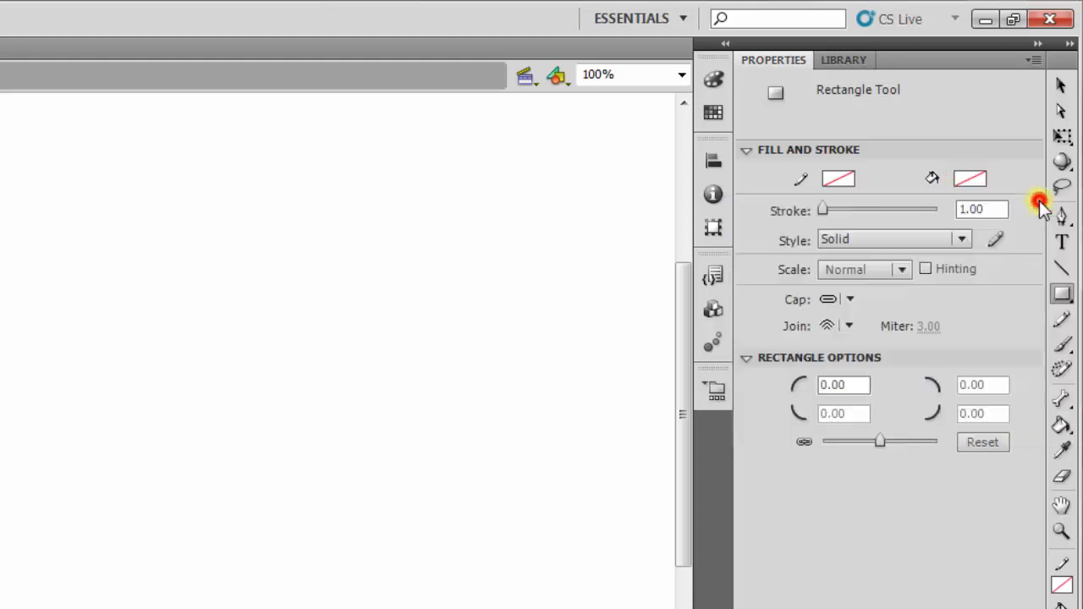
click(843, 181)
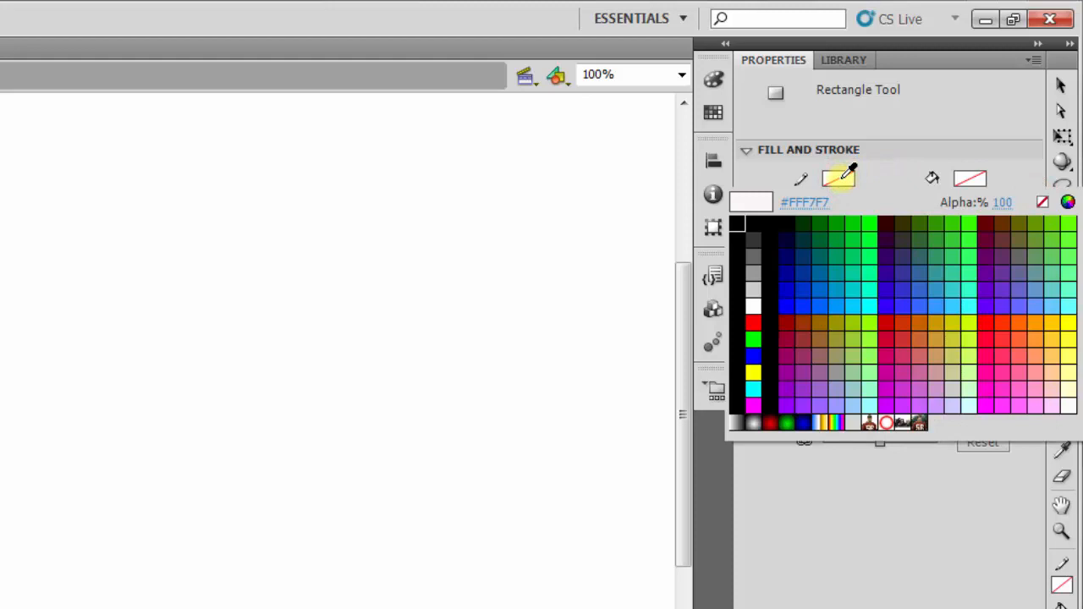
click(758, 223)
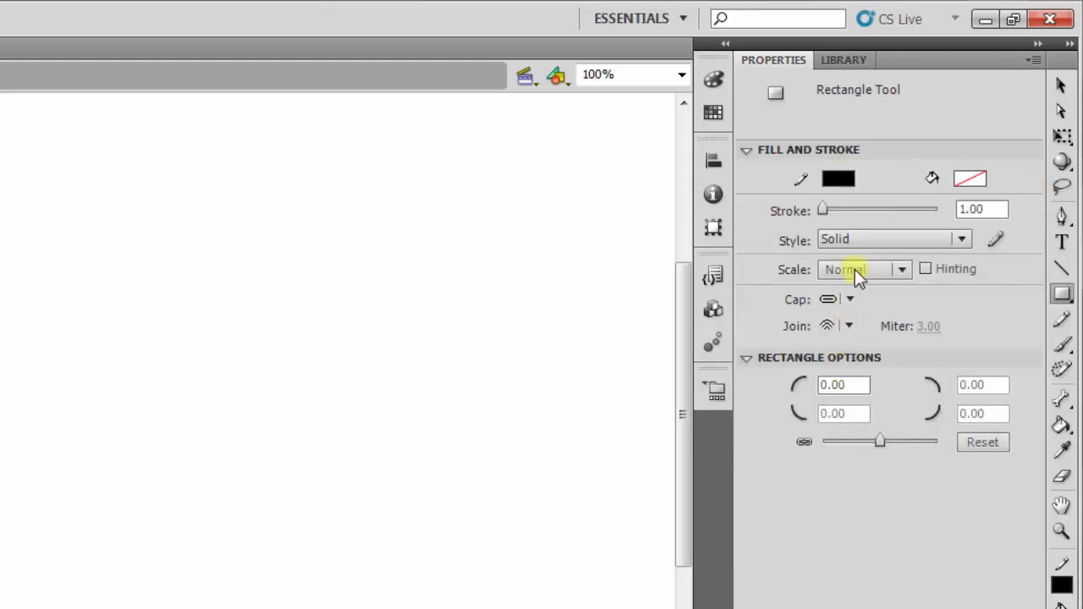
Step: Set the stroke size to 1 and draw a small horizontal rectangle starting from the symbol's registration point
click(838, 239)
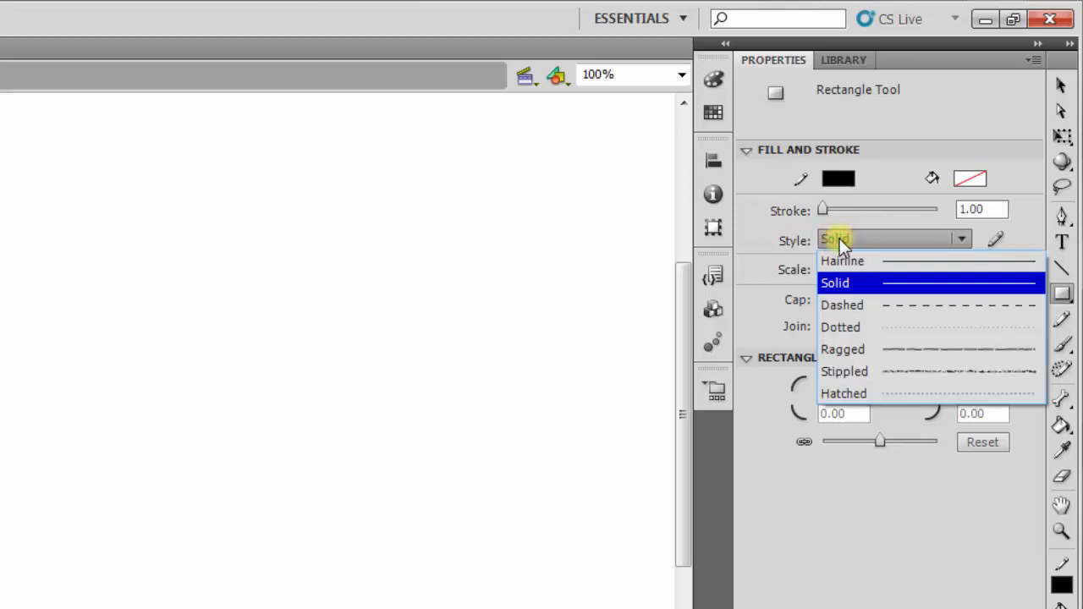
click(874, 210)
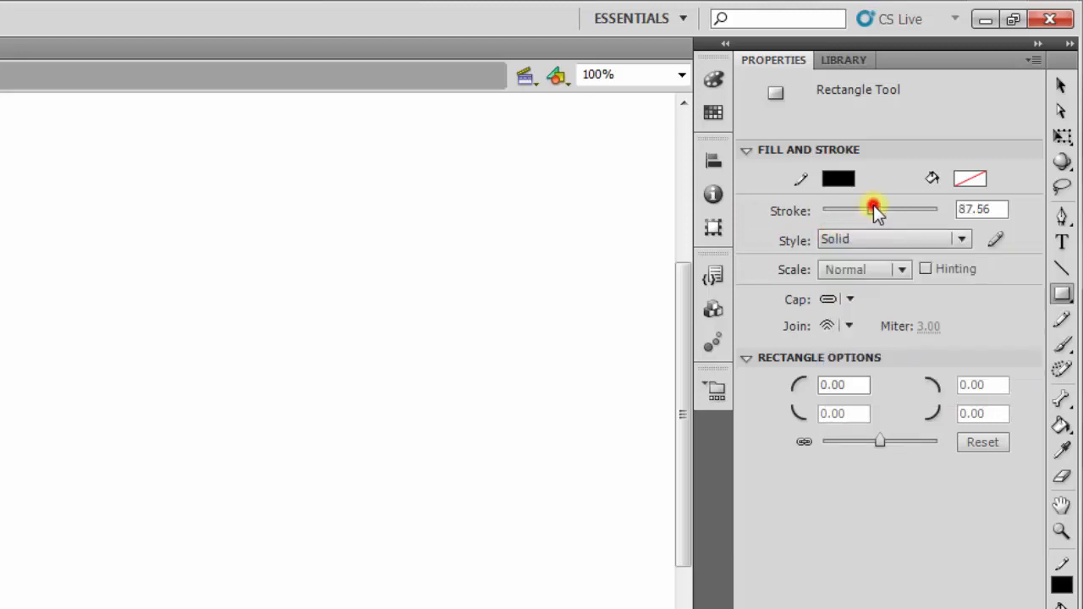
drag(876, 215, 818, 213)
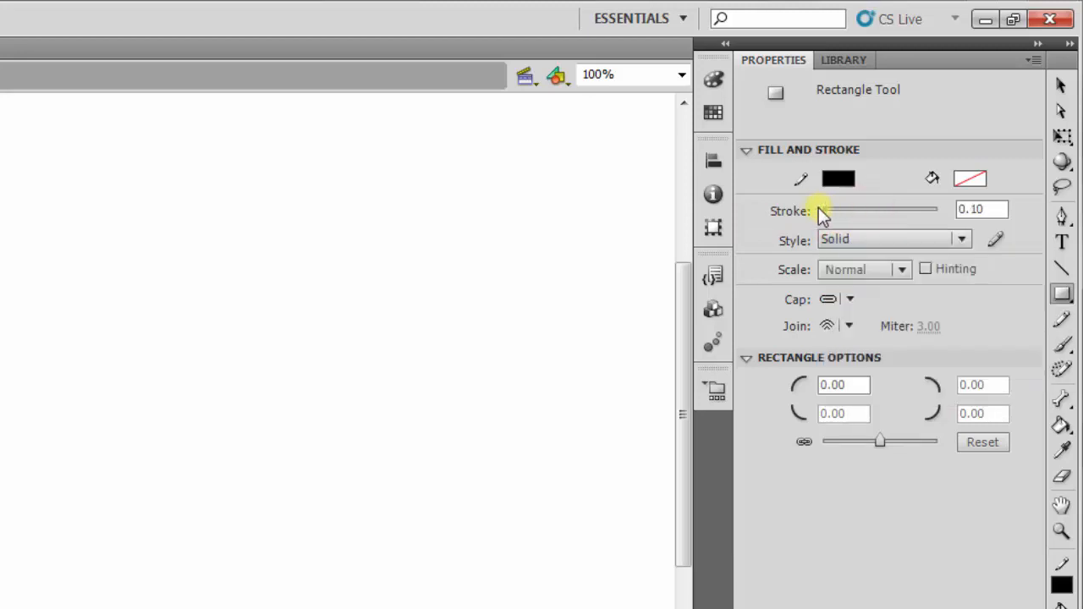
click(982, 209)
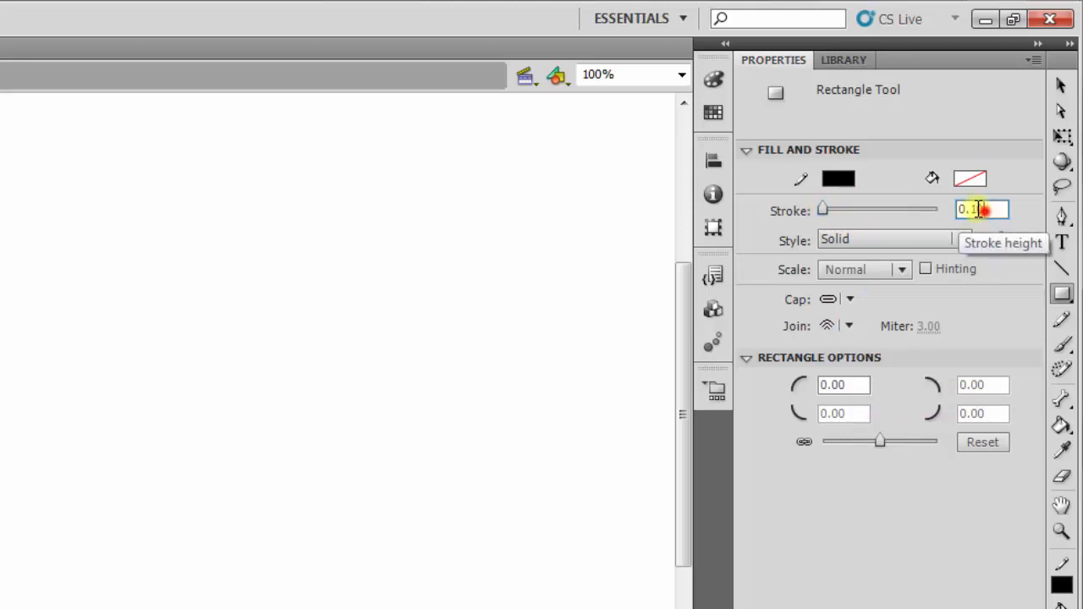
text(1)
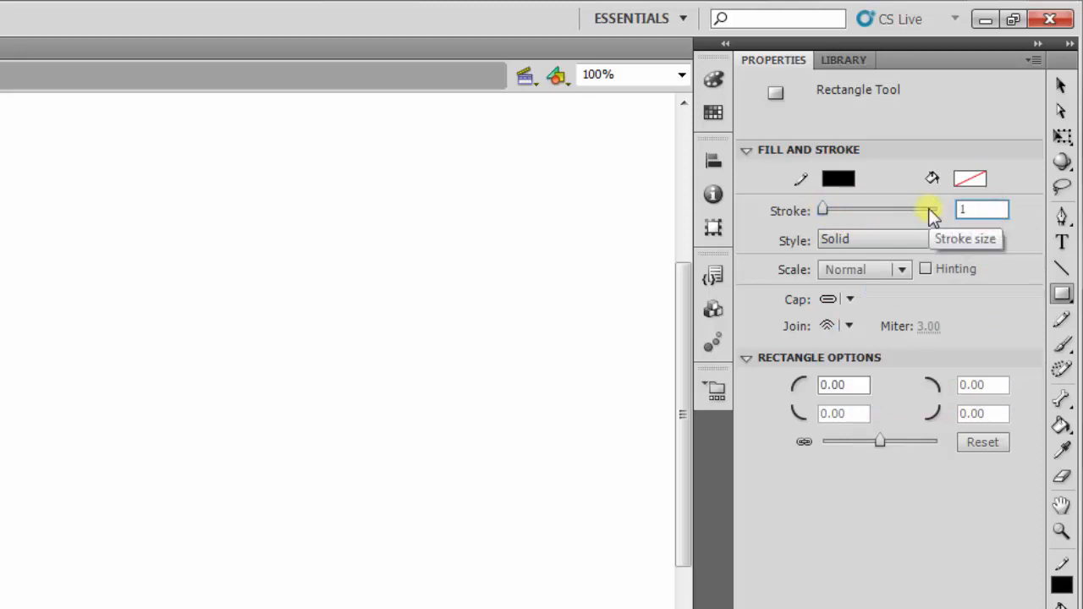
key(Return)
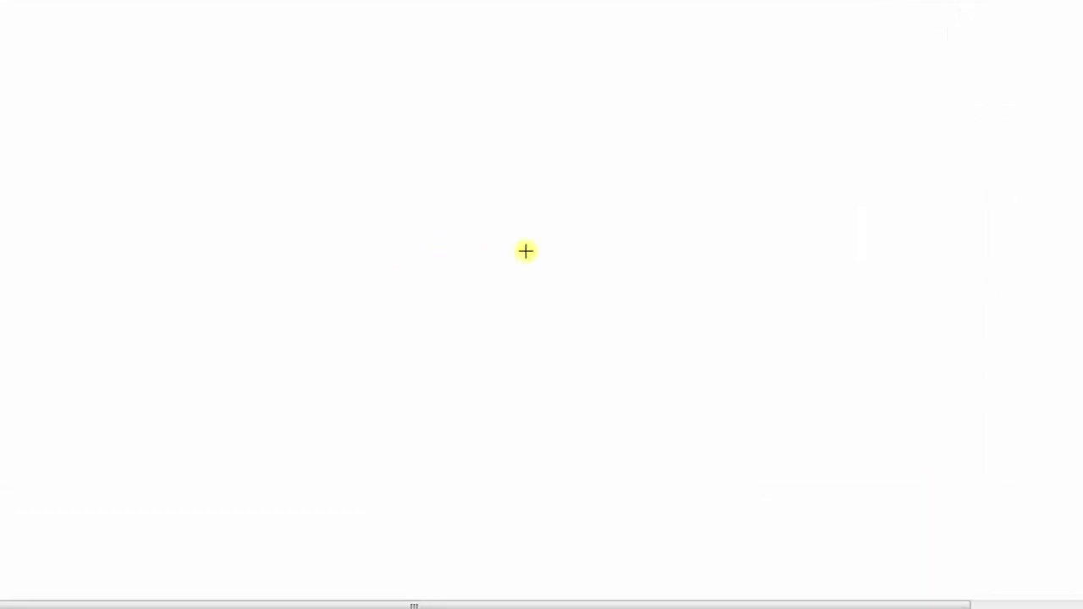
drag(526, 251, 647, 279)
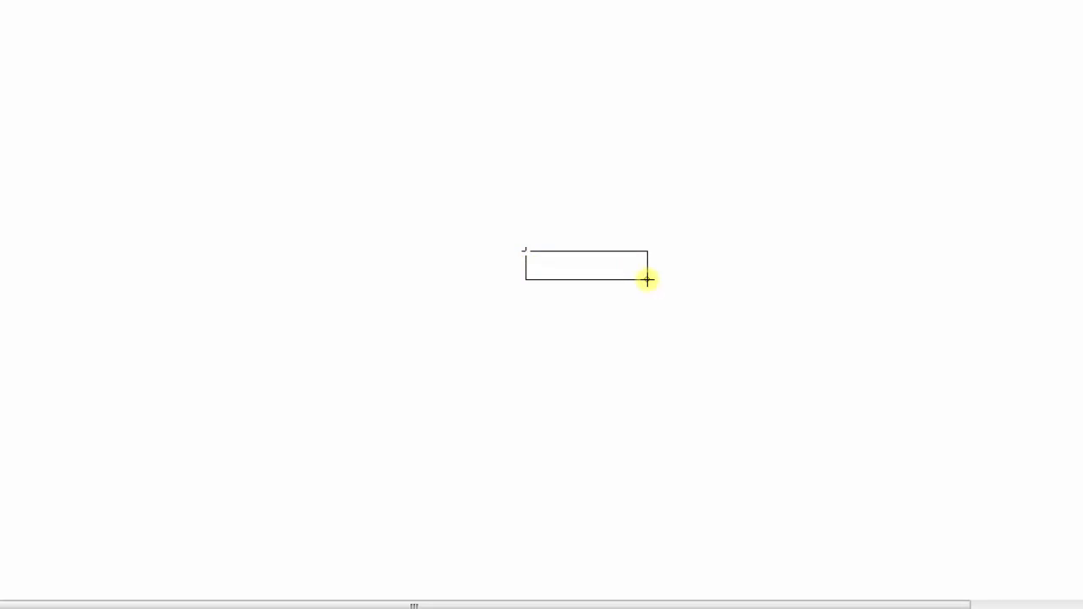
drag(647, 279, 651, 282)
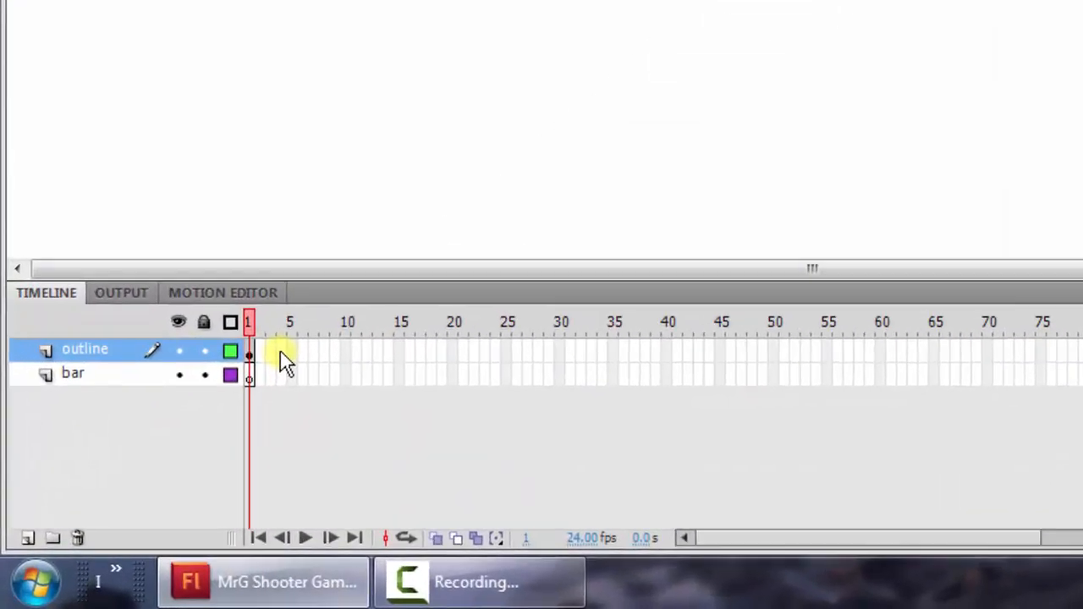
Step: Extend the outline layer to frame 4 and scrub from frame 1 to 4 to check the rectangle
click(118, 499)
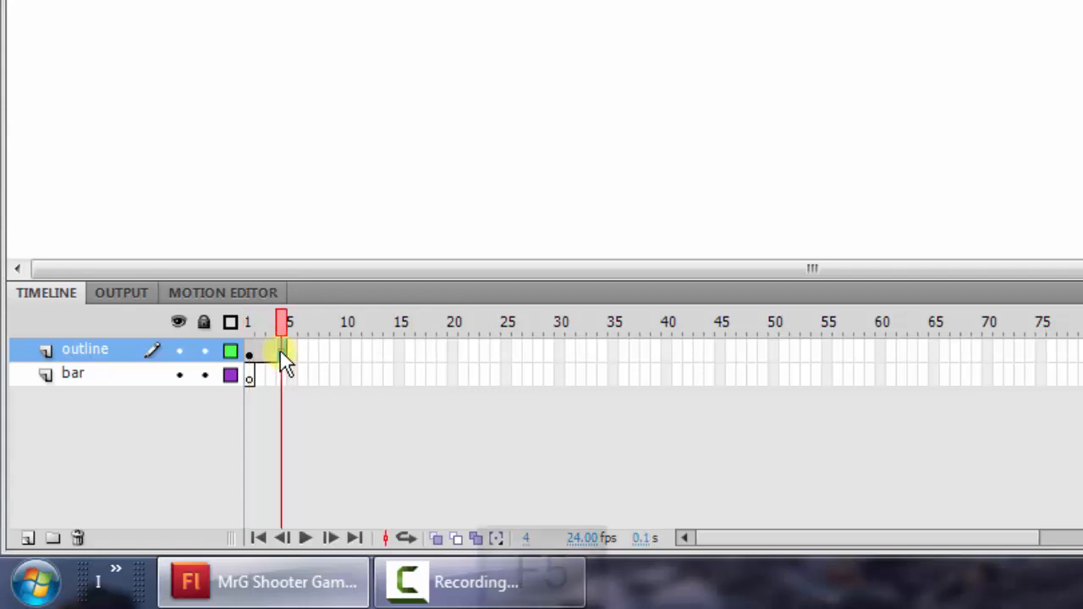
key(F5)
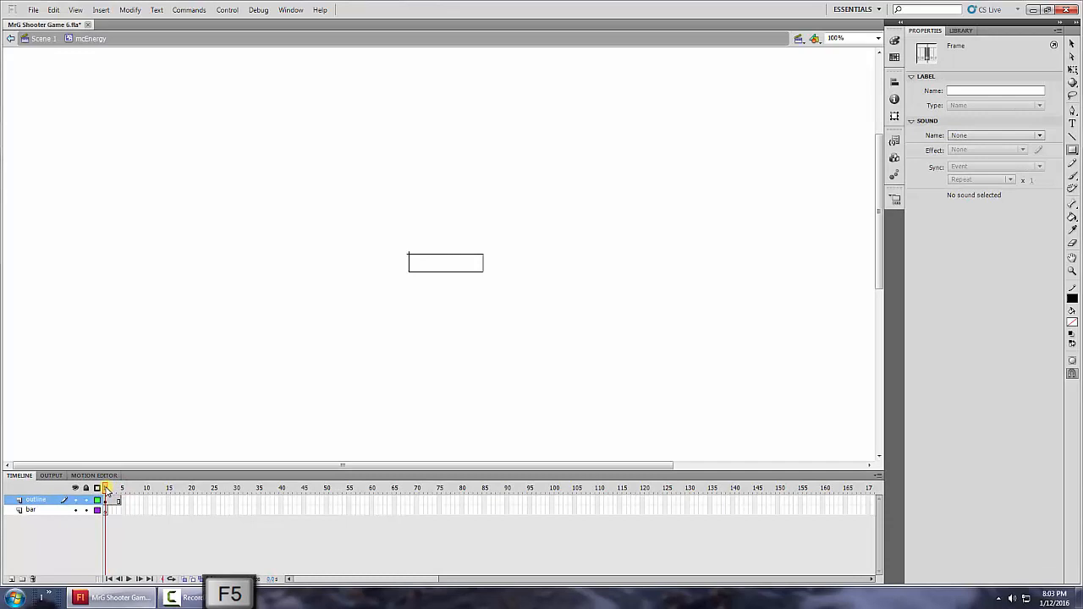
drag(106, 491, 120, 492)
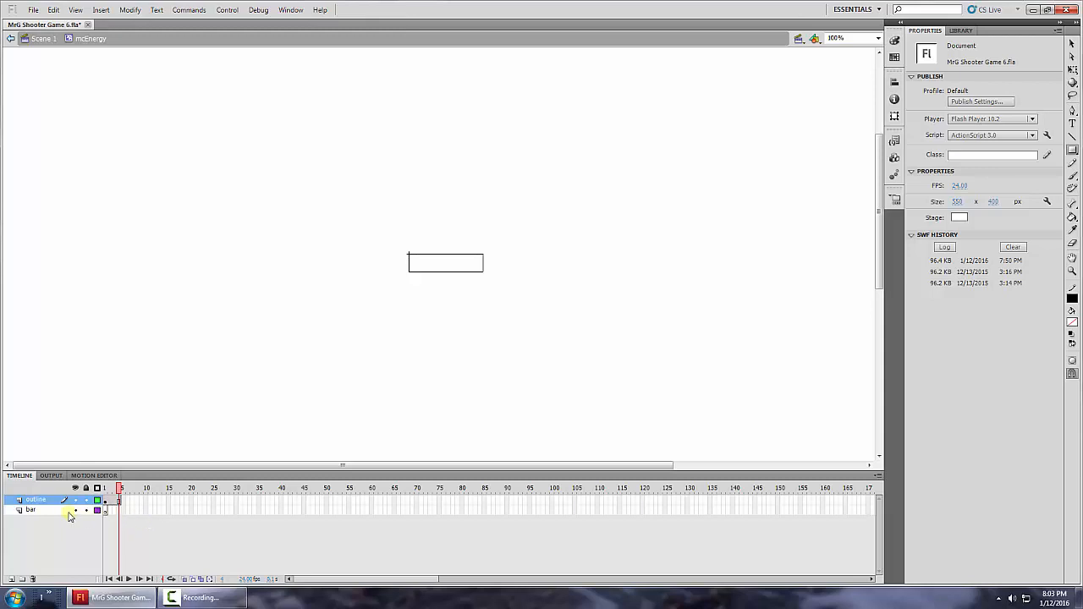
Step: Insert keyframes at frames 2, 3 and 4 of the bar layer, check each frame, and end on frame 4
click(110, 510)
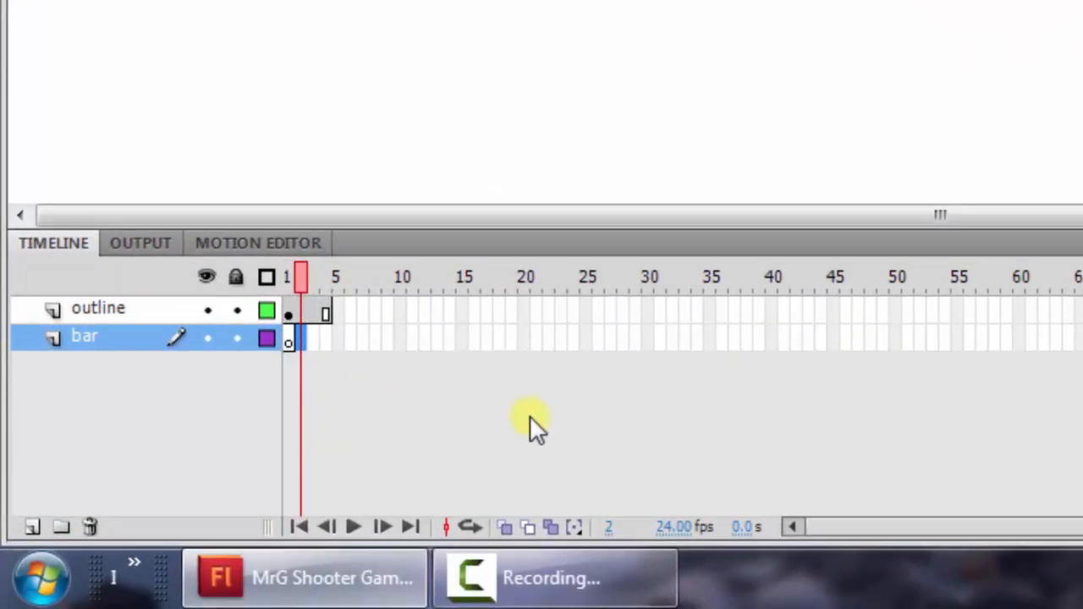
key(F6)
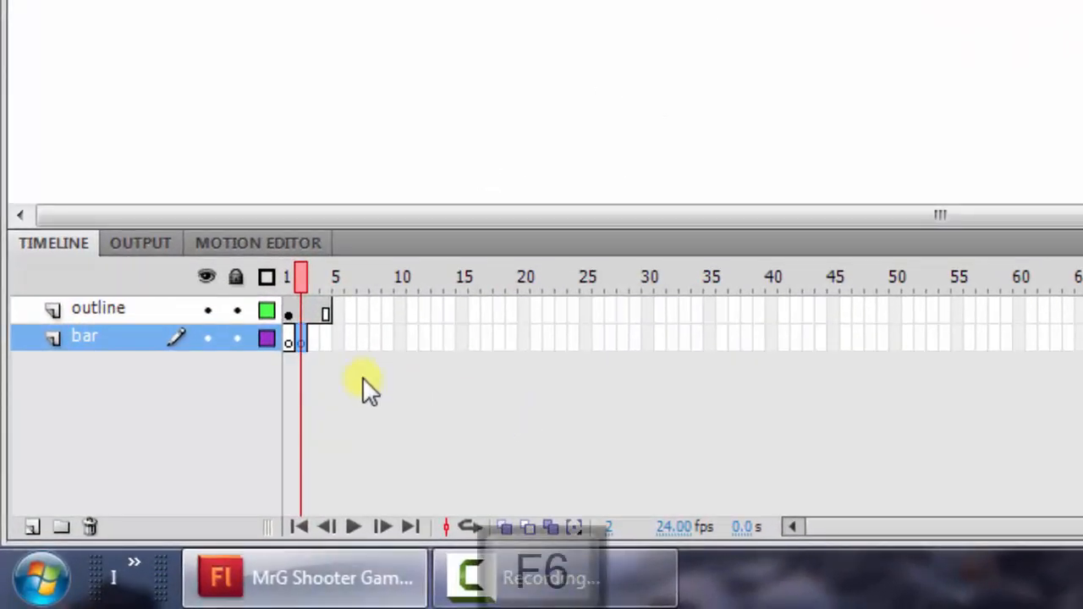
click(315, 342)
key(F6)
click(327, 342)
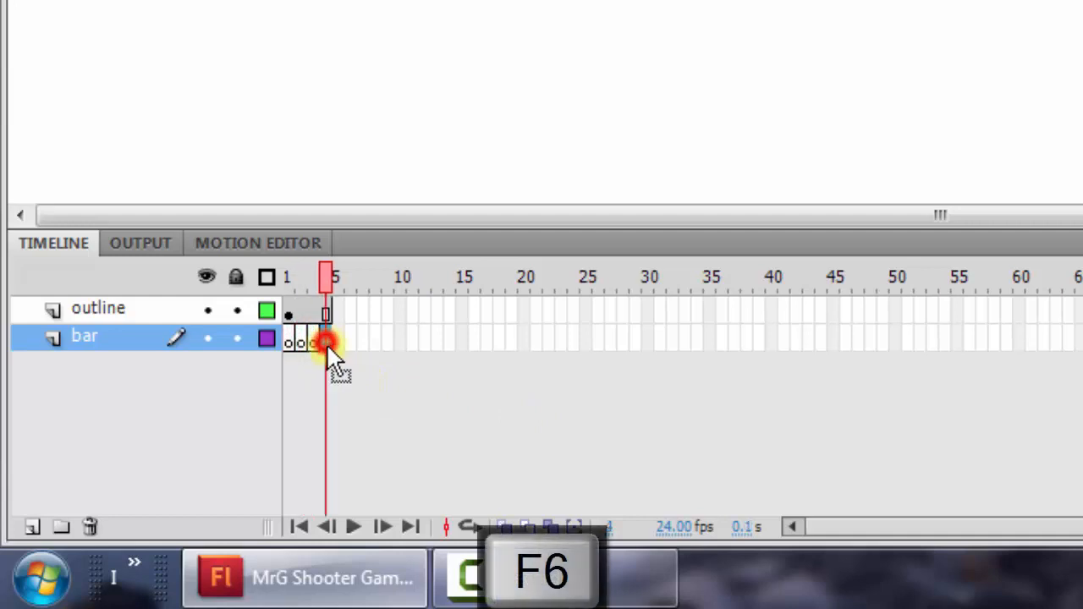
key(F6)
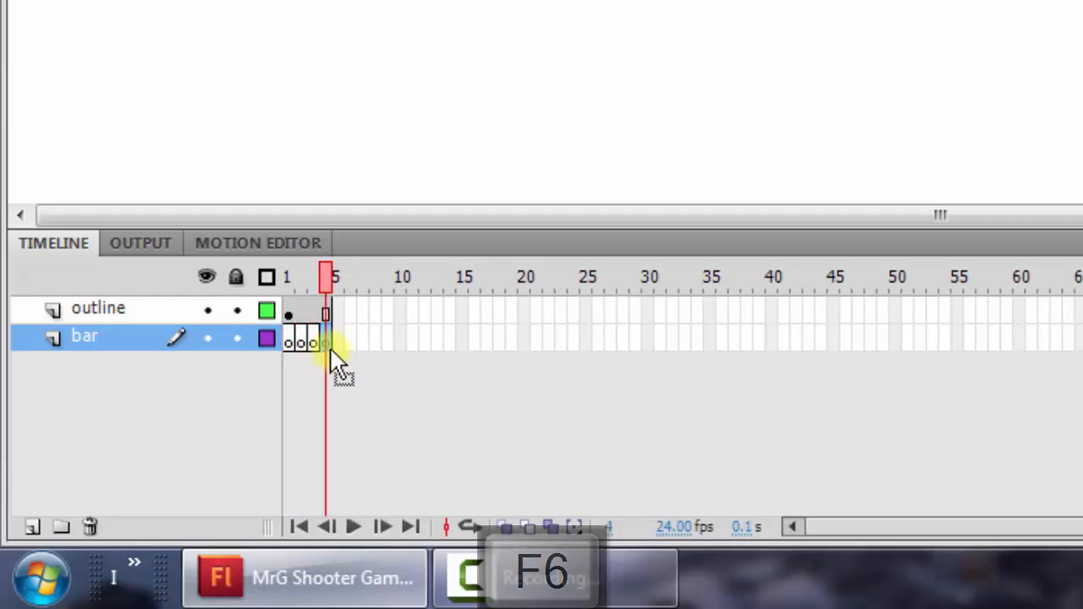
click(289, 342)
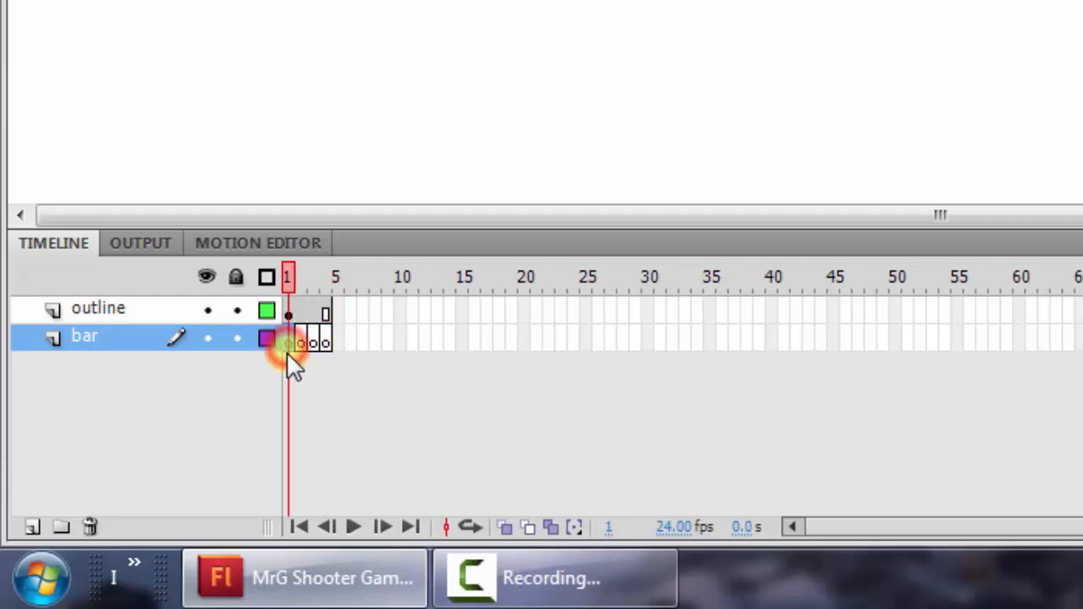
click(300, 340)
click(312, 338)
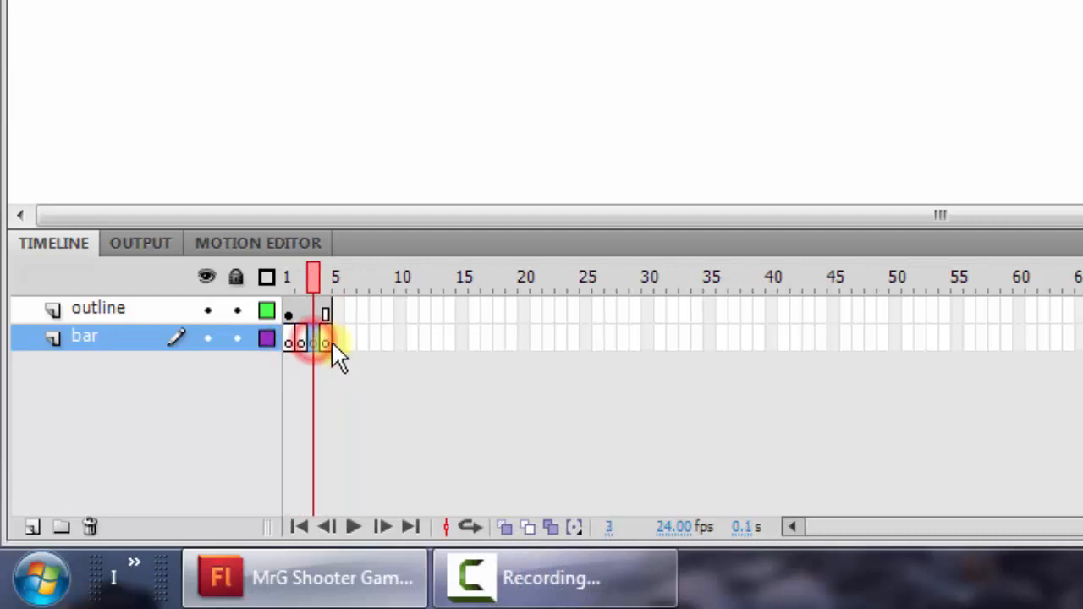
click(327, 342)
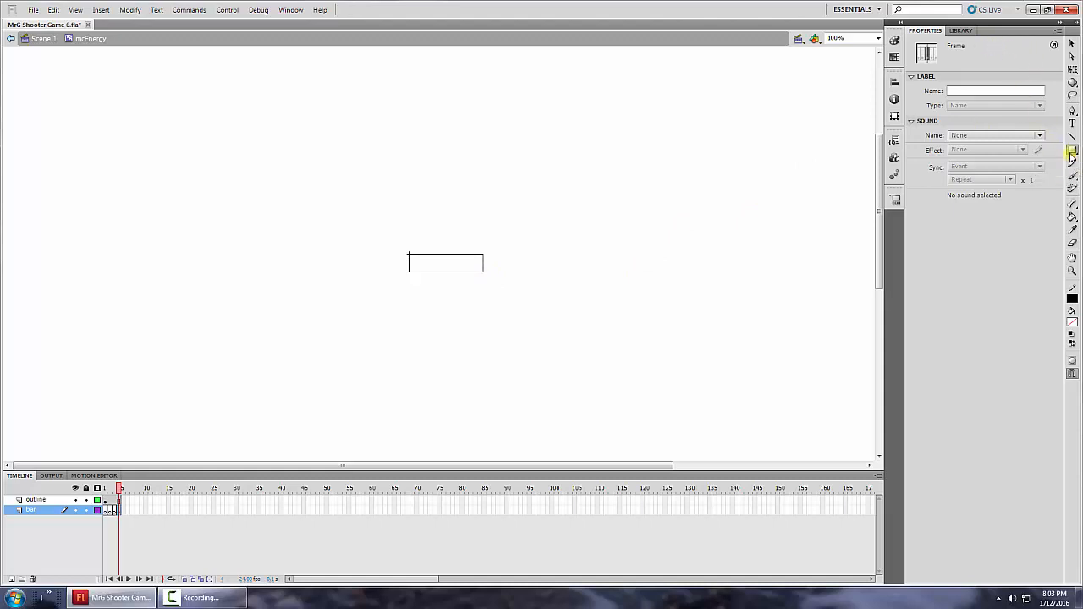
Step: Activate the Rectangle tool and display its fill and stroke settings for drawing on the bar layer
click(1072, 151)
drag(1071, 153, 1025, 149)
click(961, 30)
click(927, 31)
key(r)
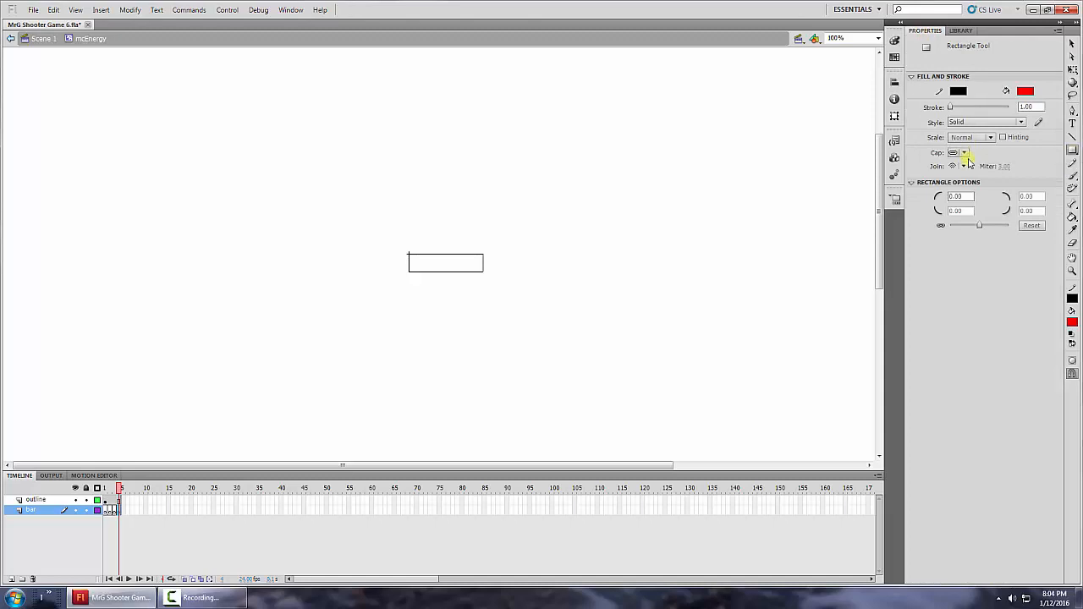
click(1073, 155)
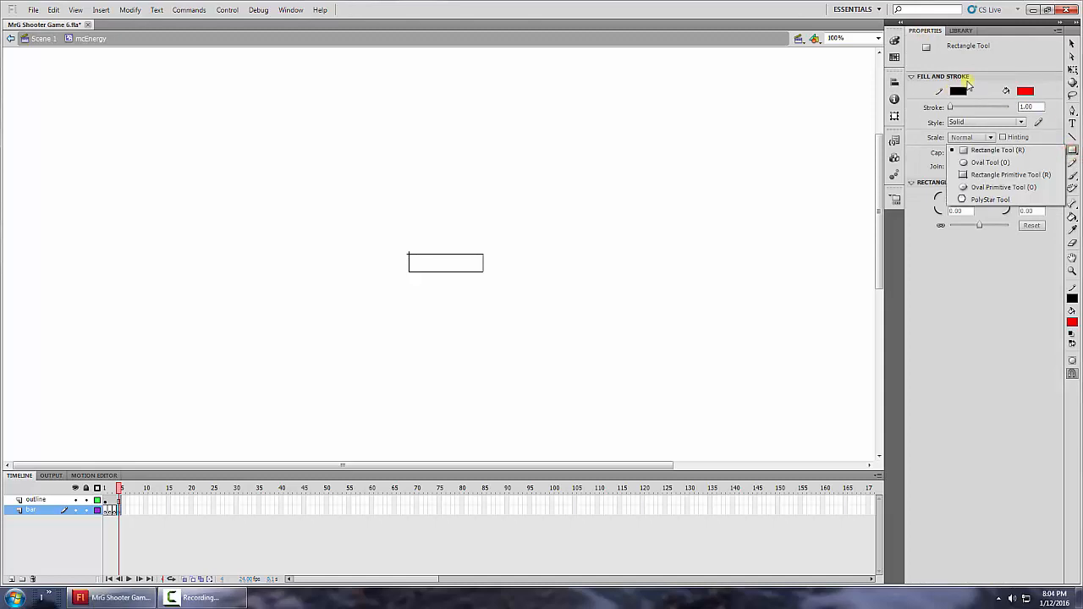
click(1029, 62)
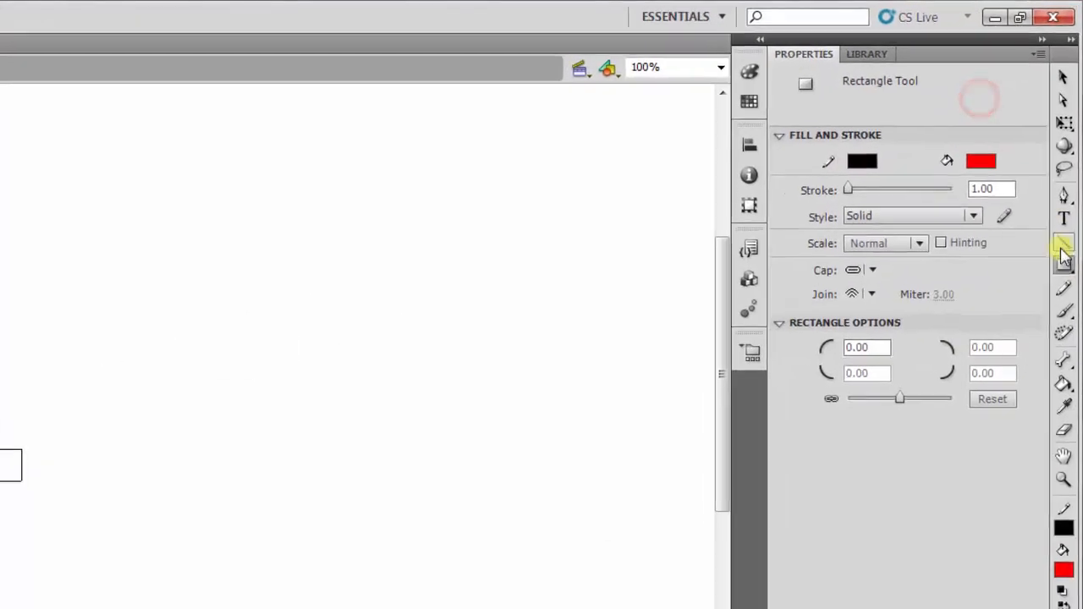
click(1073, 149)
click(1062, 254)
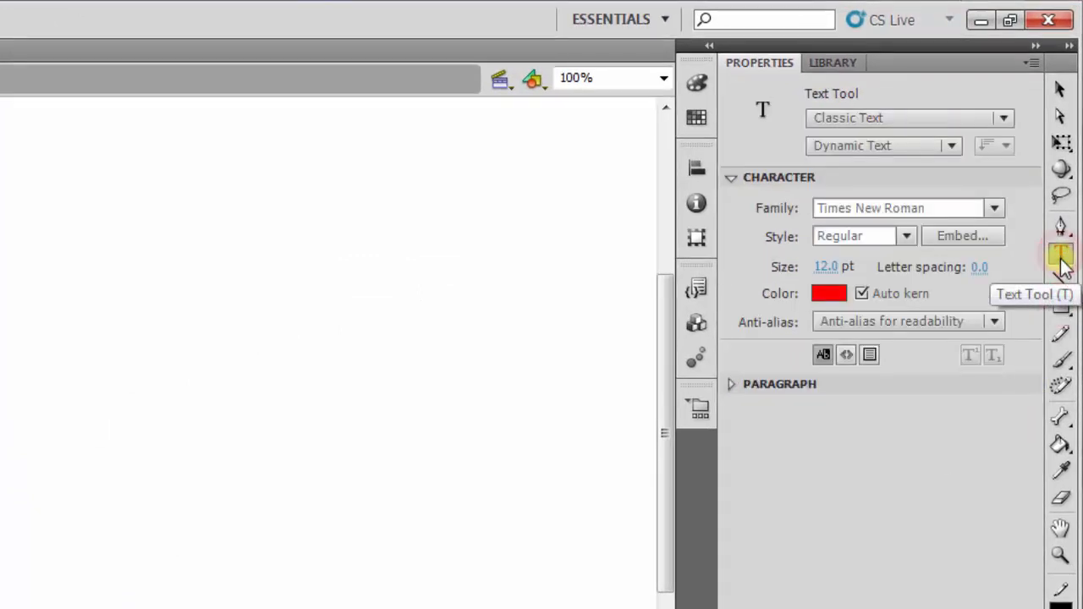
click(1061, 310)
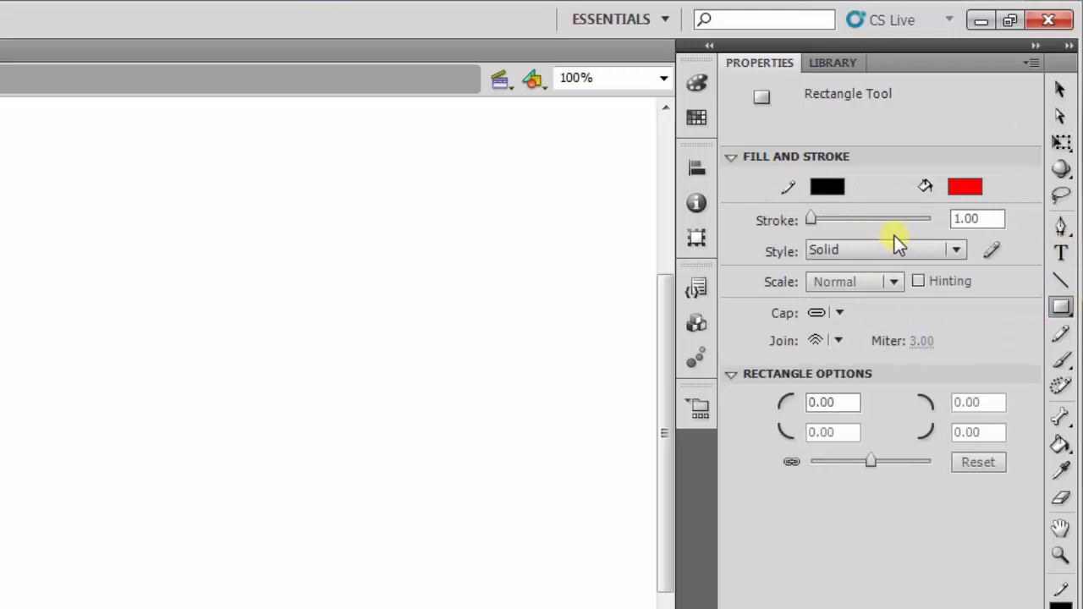
Step: Set no stroke and a green #00FF00 fill, and draw a rectangle on bar frame 4 that fills the outline
click(832, 186)
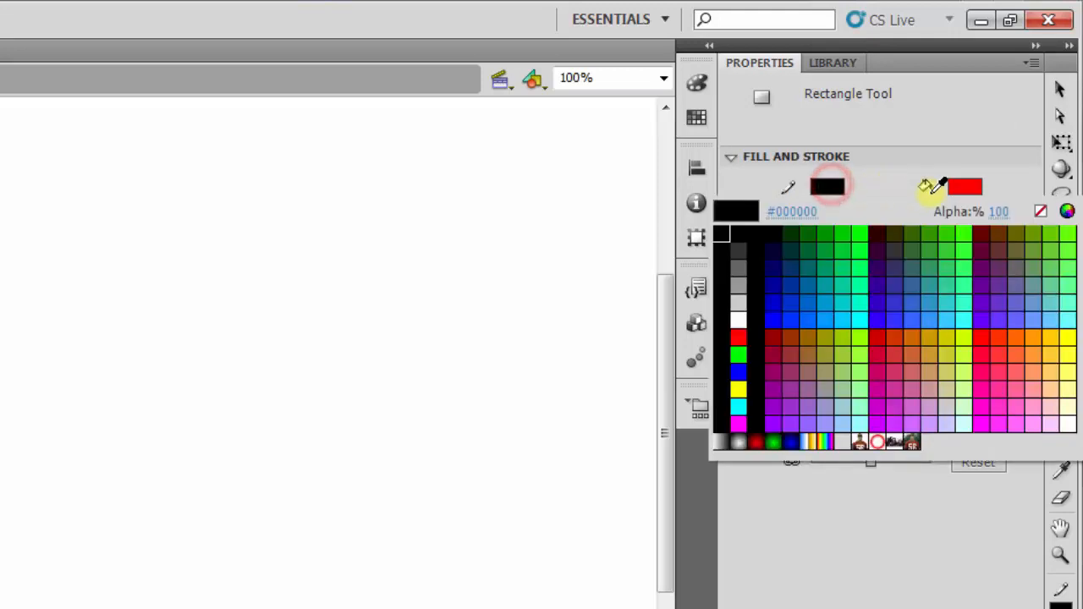
click(1040, 209)
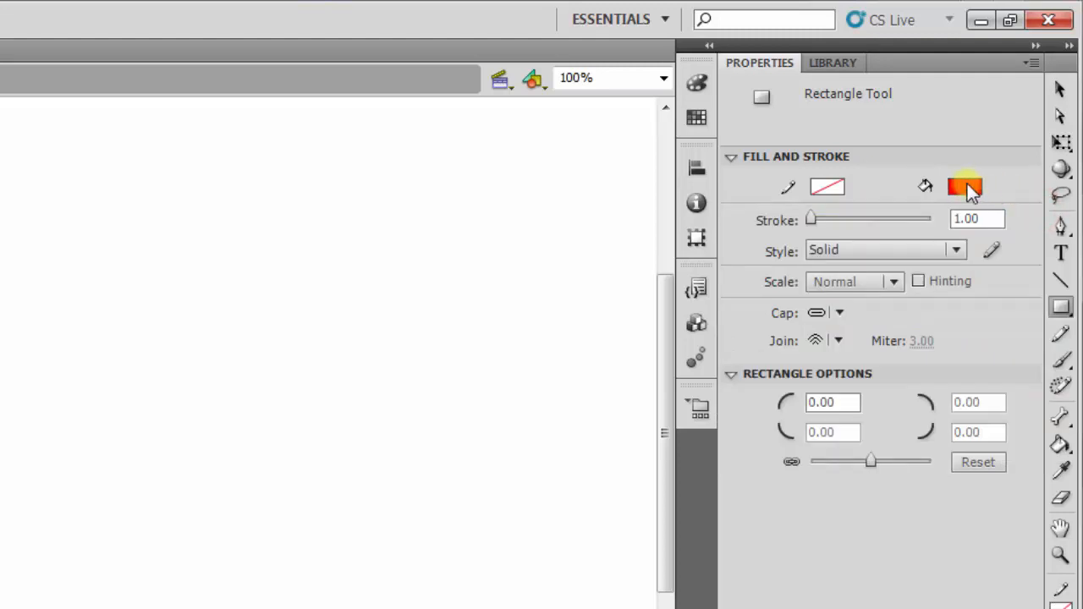
click(968, 184)
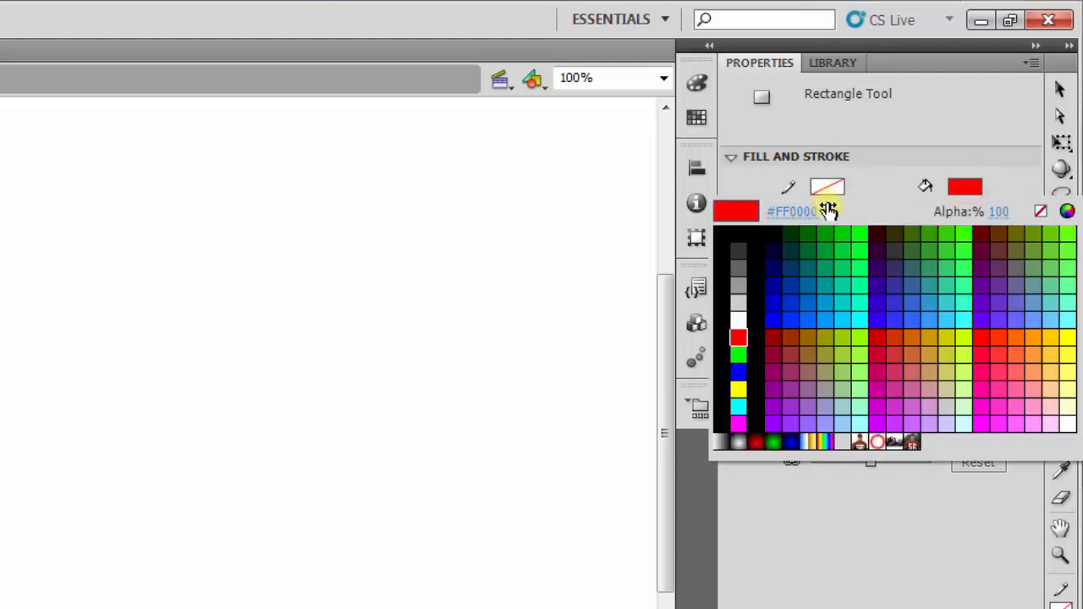
click(738, 354)
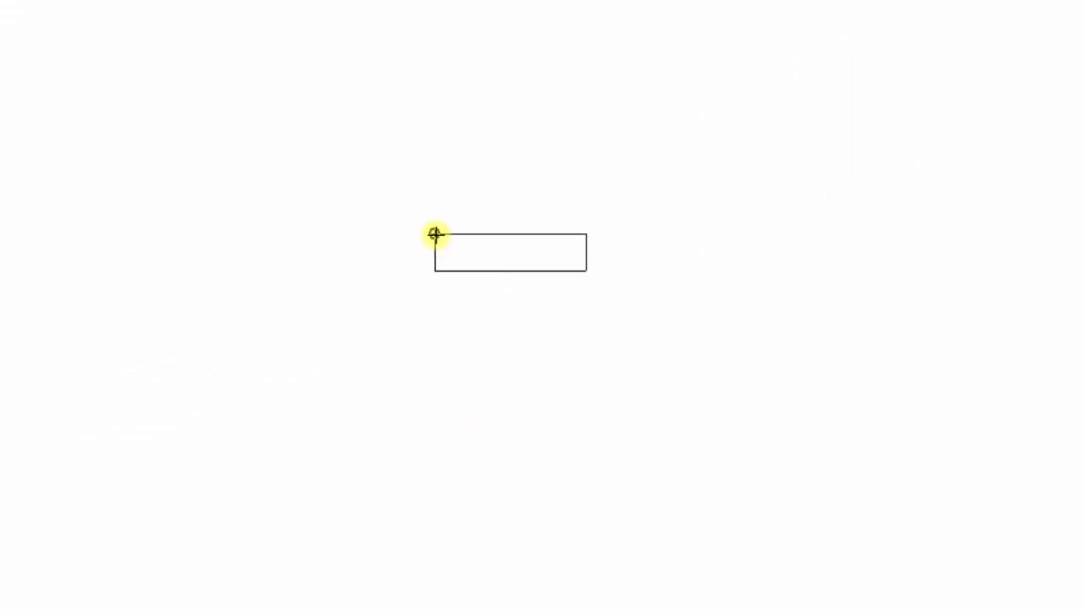
drag(444, 237, 587, 271)
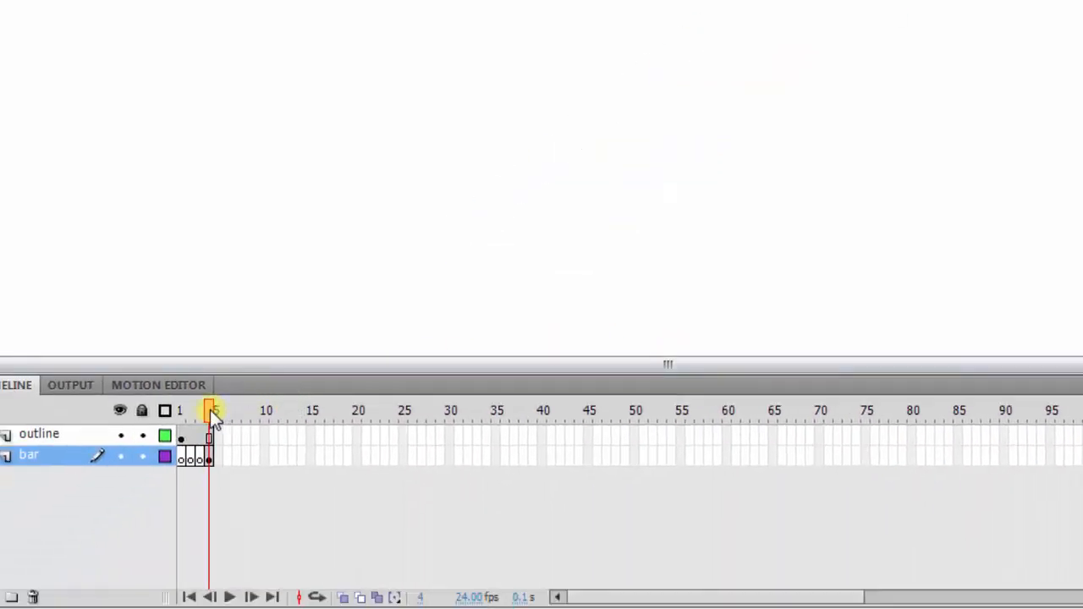
Step: Move to frame 3 of the bar layer and set the Rectangle tool's fill to yellow
drag(210, 410, 203, 412)
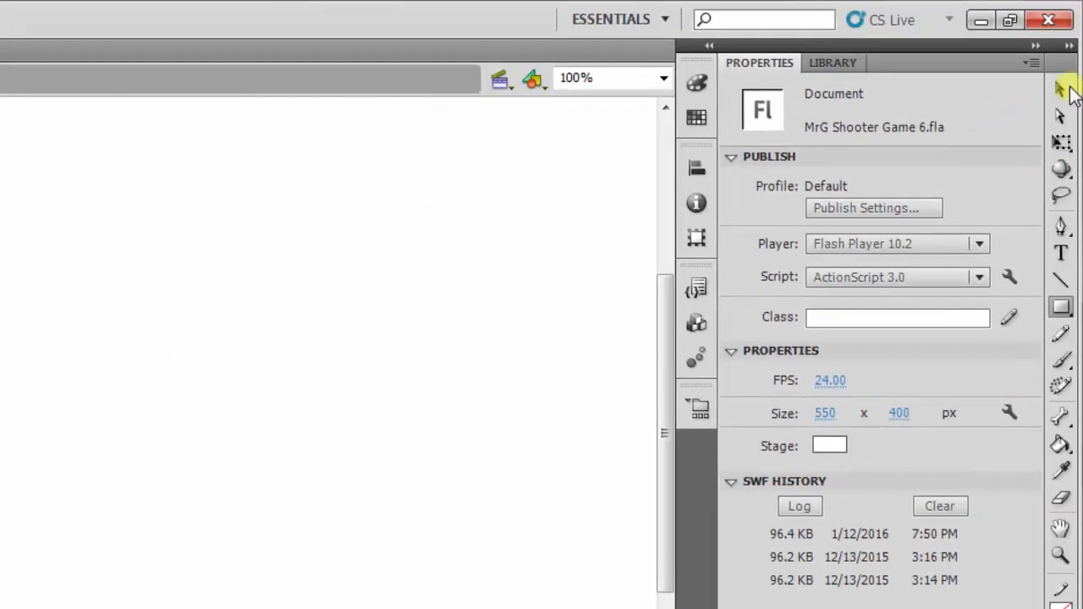
click(1061, 309)
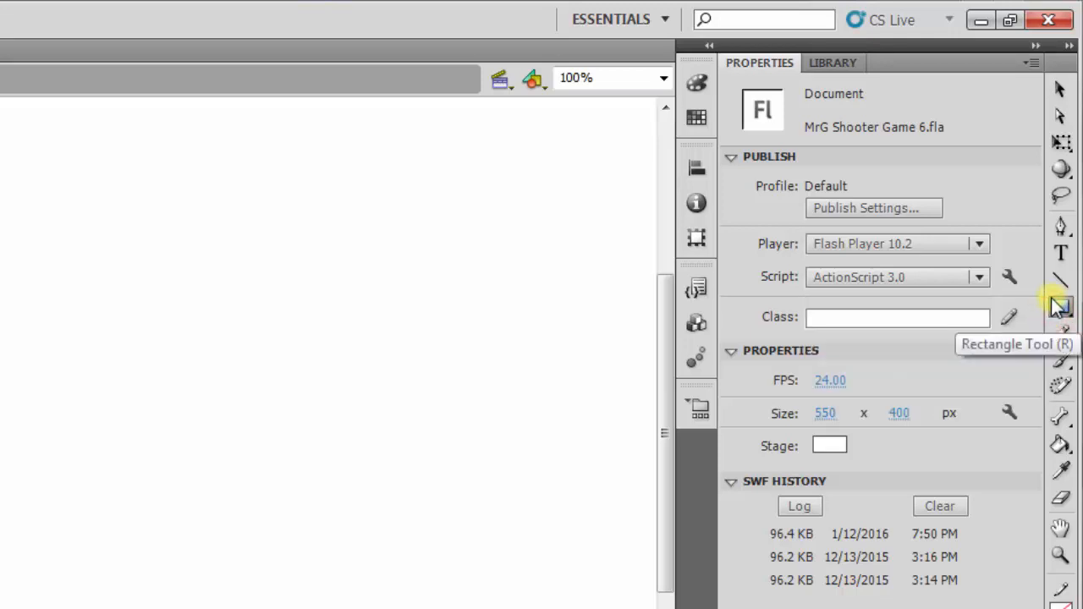
click(1060, 406)
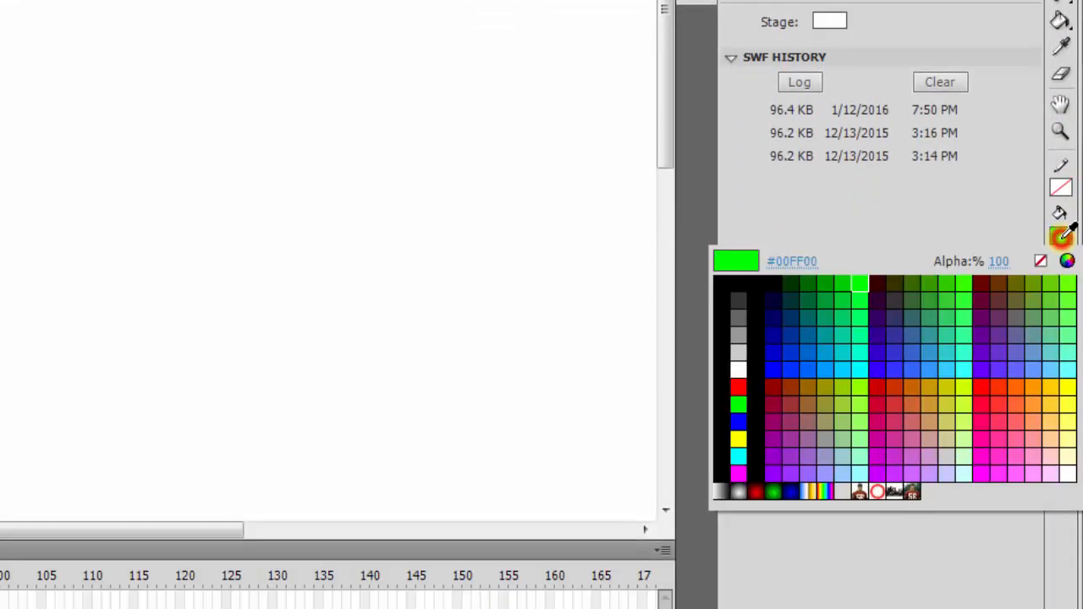
click(741, 438)
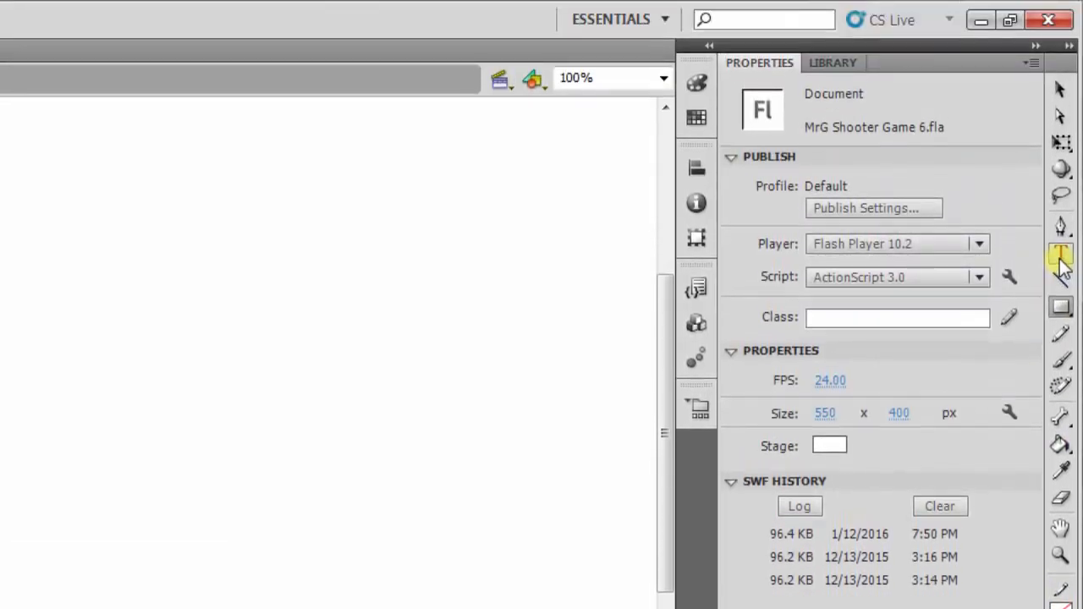
click(1060, 257)
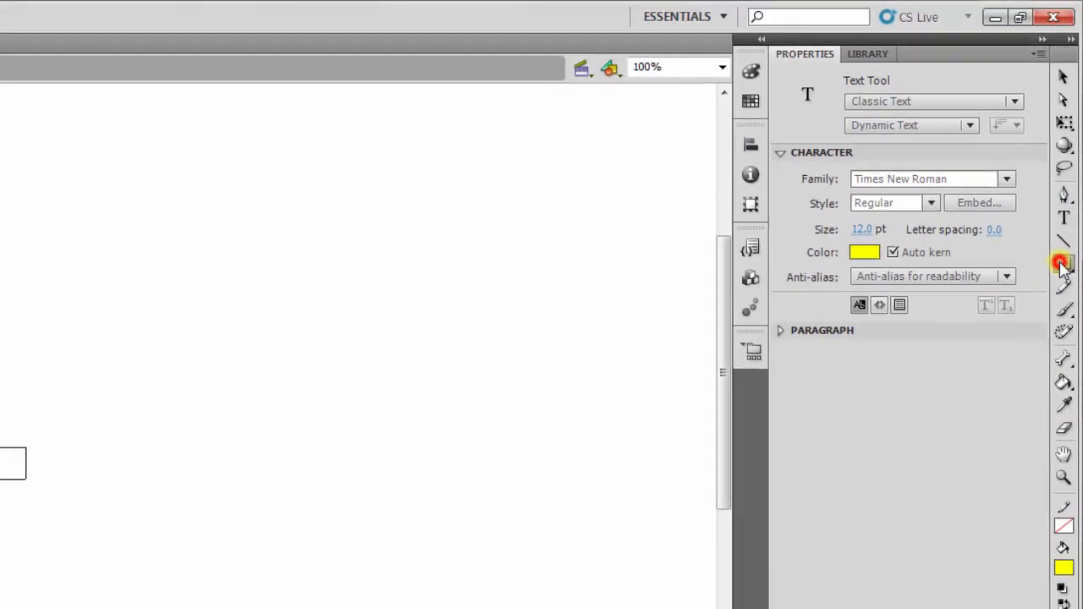
click(1062, 263)
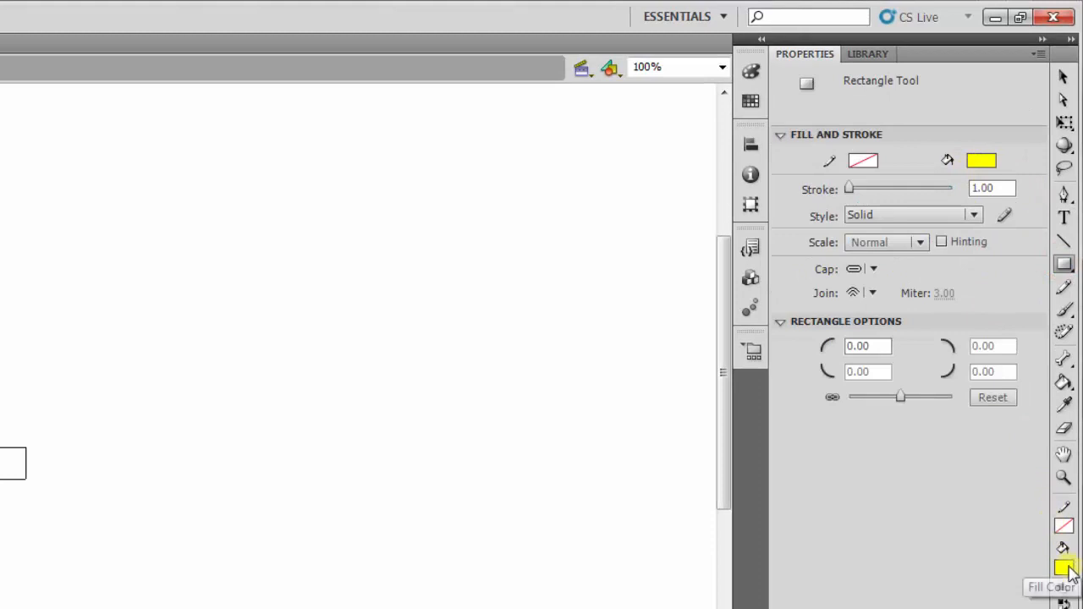